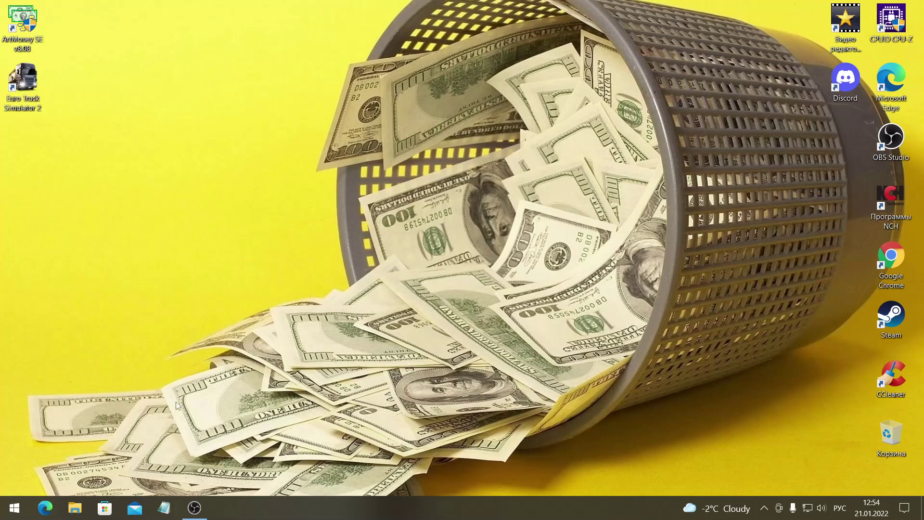
- Open the rus5.1 archive from the recent files in File Explorer and place its window beside the folder navigation
left_click(75, 508)
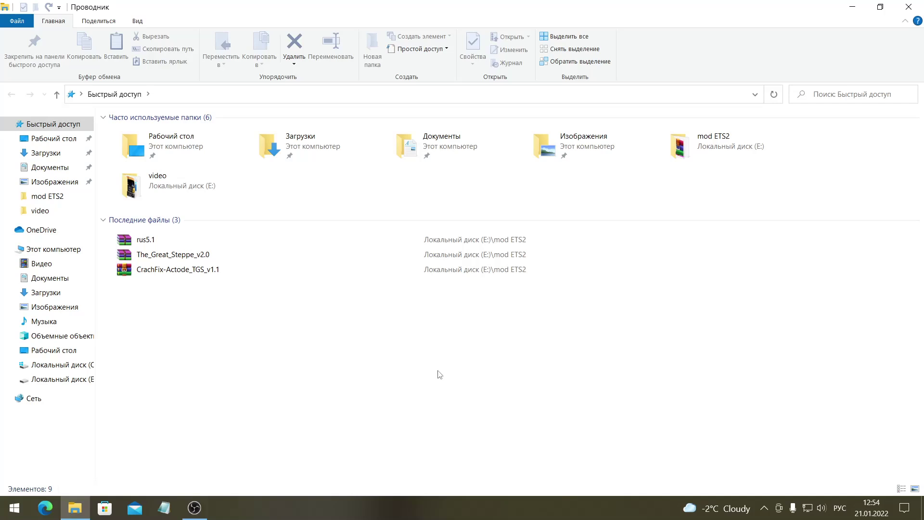
double_click(153, 240)
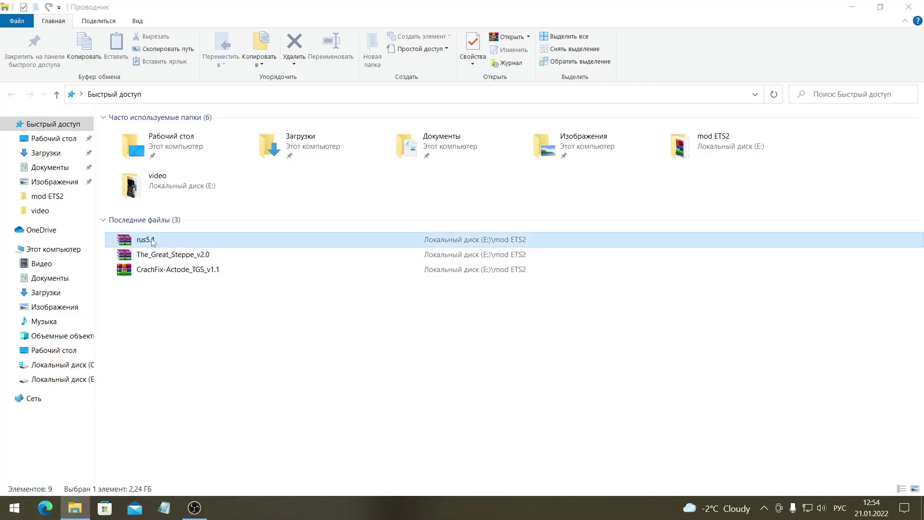
left_click_drag(410, 62, 607, 68)
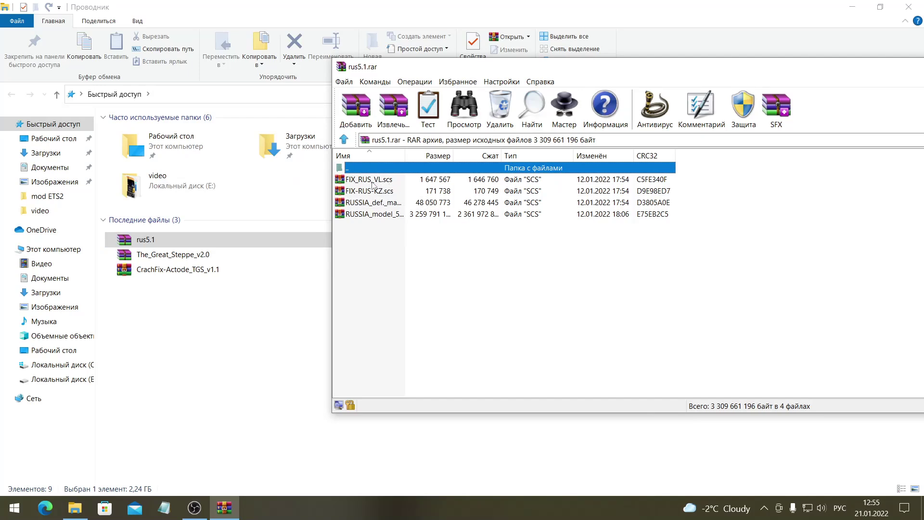
left_click_drag(620, 70, 636, 69)
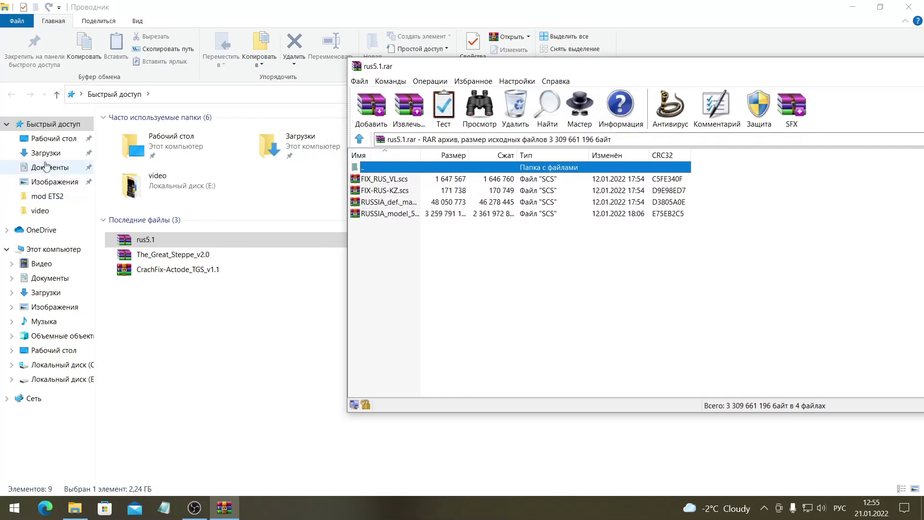
- Open the mod folder inside Euro Truck Simulator 2 in Documents
left_click(76, 170)
double_click(136, 134)
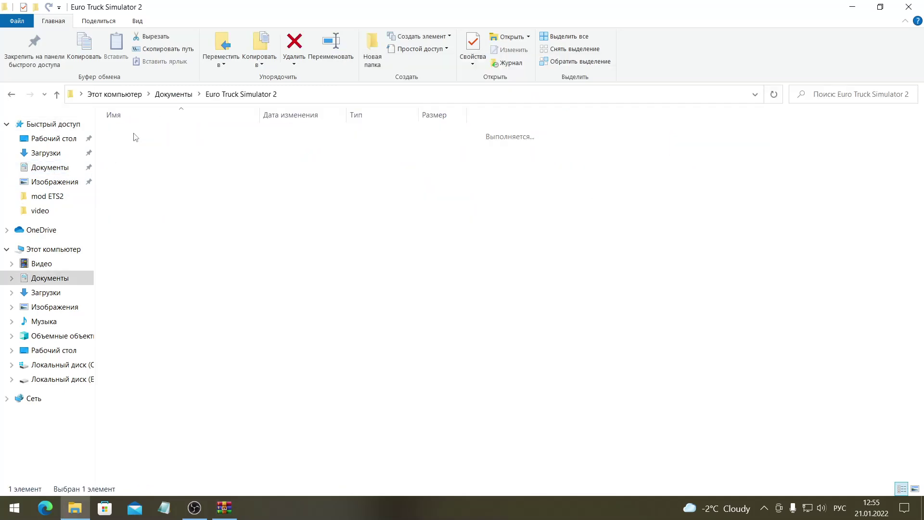
left_click(140, 149)
double_click(140, 151)
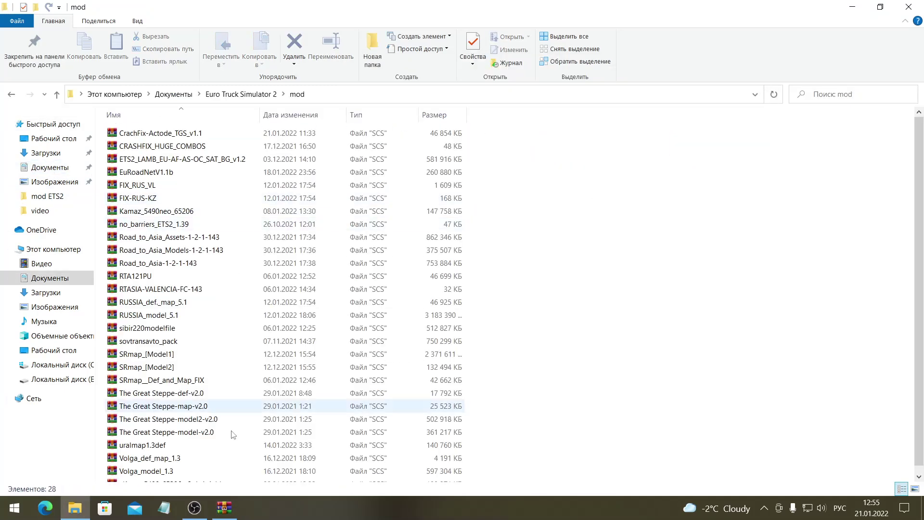
- Compare the .scs files in the rus5.1 archive with the mod folder's contents, and close the archive
mouse_move(224, 506)
left_click(228, 482)
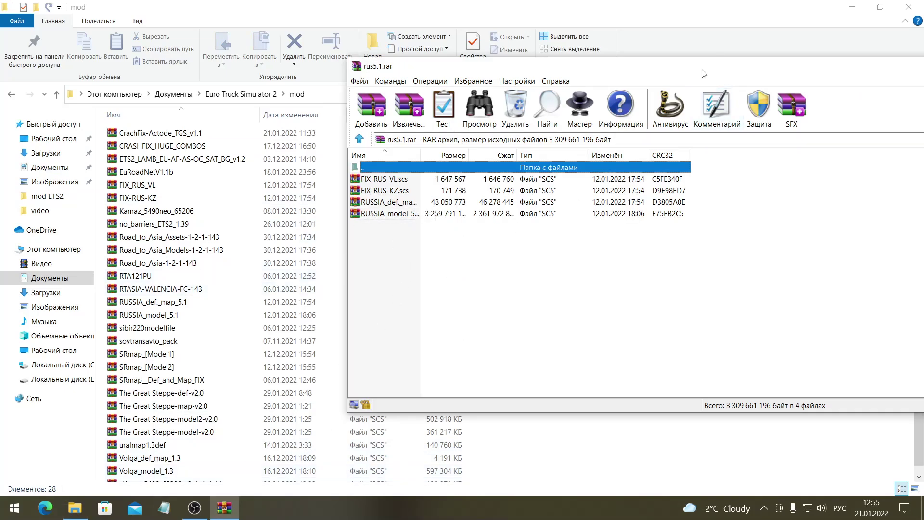
left_click_drag(706, 69, 644, 68)
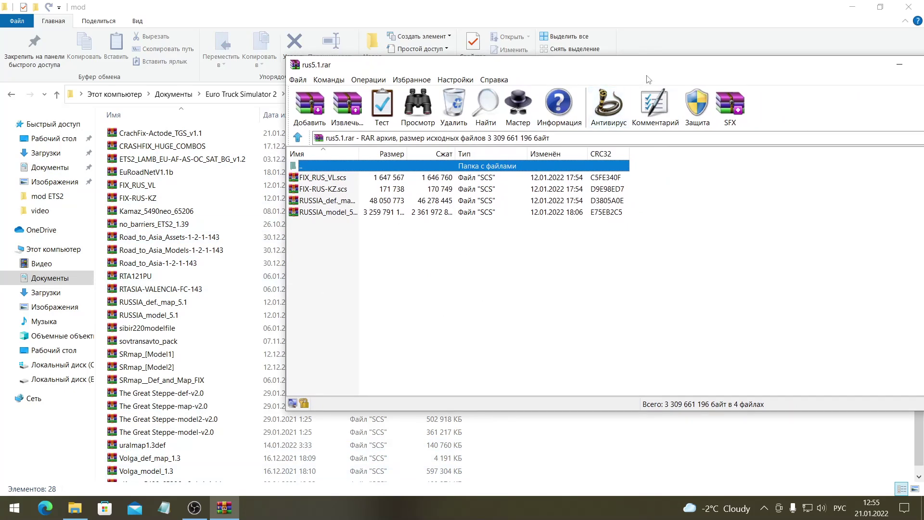
left_click_drag(636, 66, 580, 67)
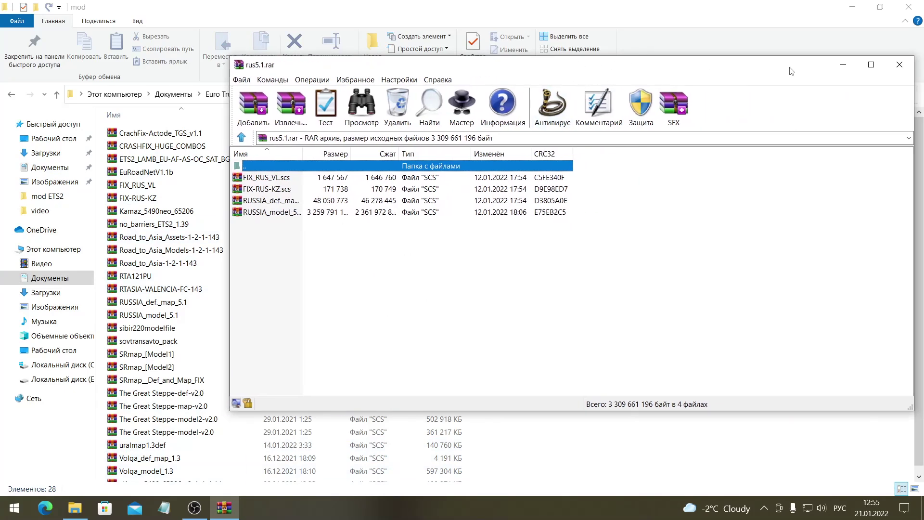
left_click(906, 66)
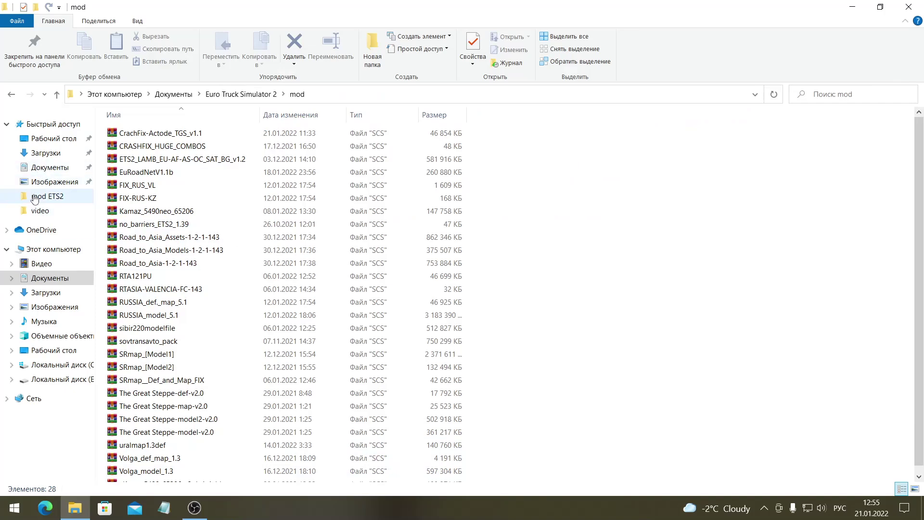
- Open The_Great_Steppe_v2.0 archive from the mod ETS2 folder, examine its map files and close it
left_click(56, 200)
scroll(222, 306, "down", 16)
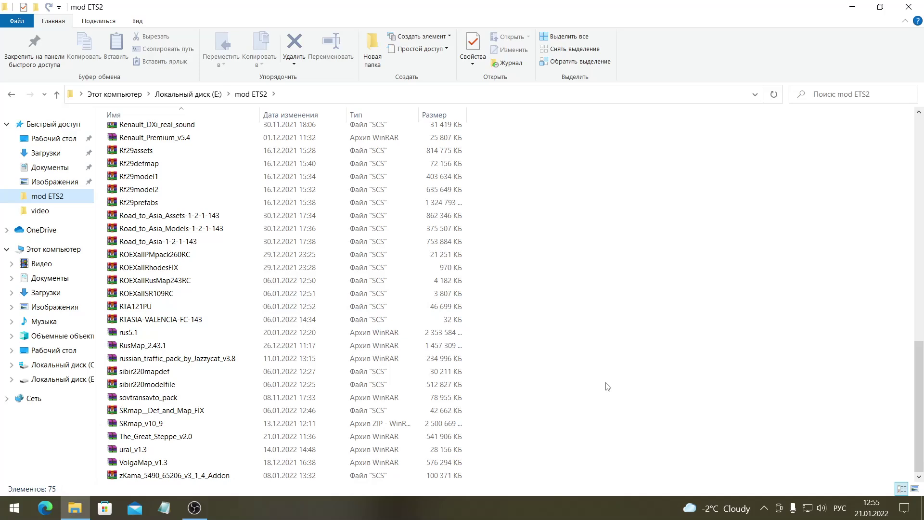
double_click(185, 438)
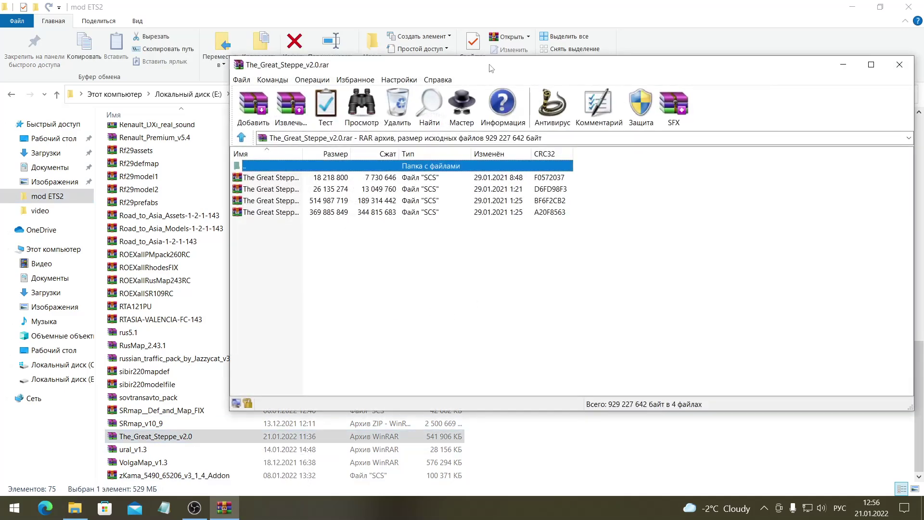
left_click_drag(488, 65, 585, 74)
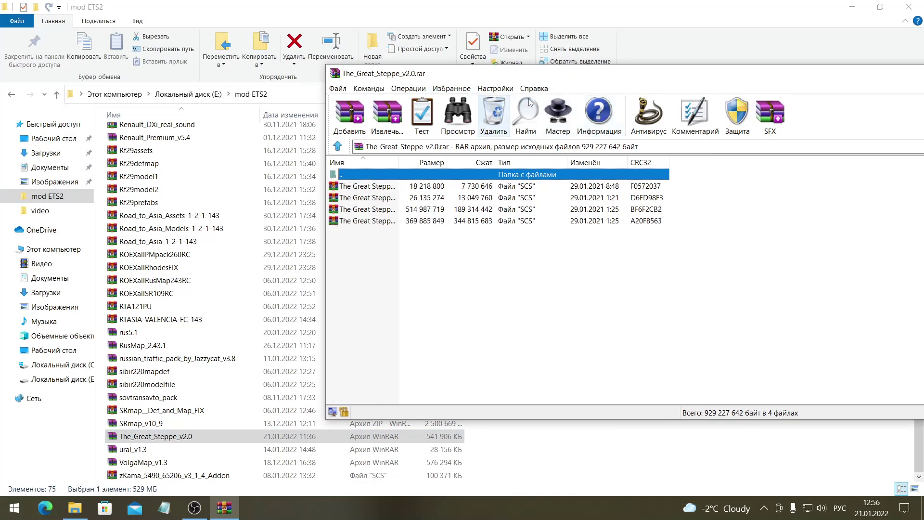
left_click_drag(620, 73, 503, 68)
left_click(878, 68)
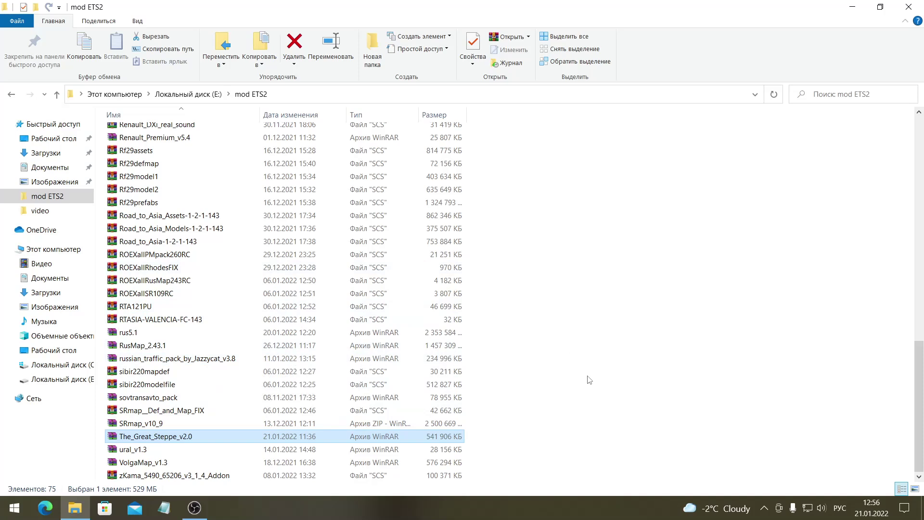
- Open the SRmap_v10_9 archive, examine its Def and Model files and close it
double_click(145, 423)
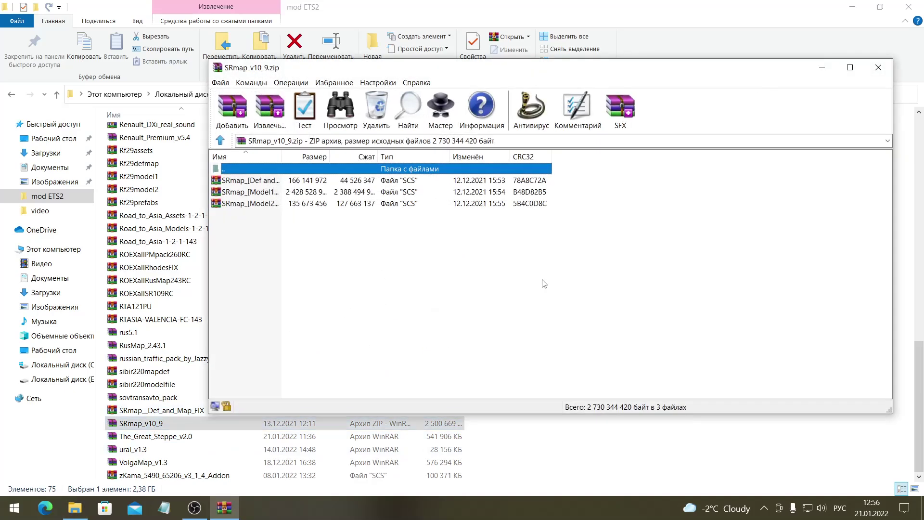
left_click_drag(464, 74, 542, 53)
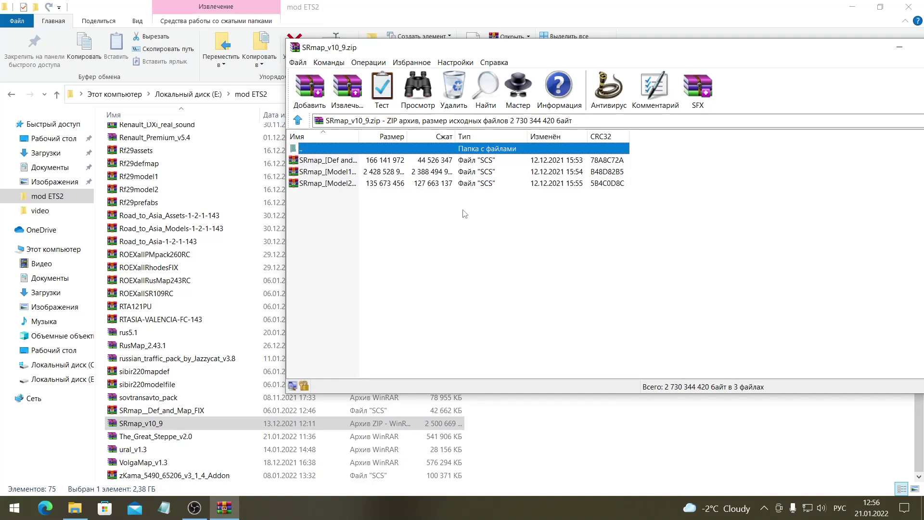
left_click_drag(598, 48, 505, 51)
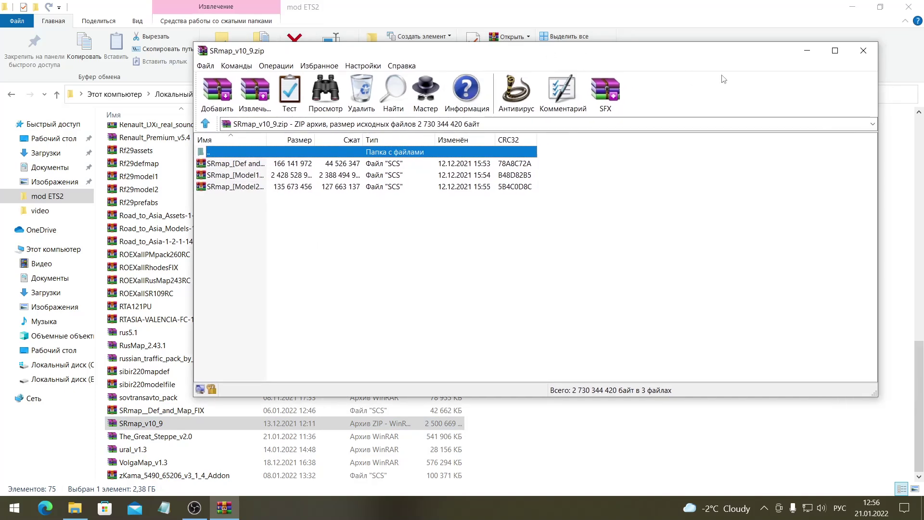
left_click(862, 50)
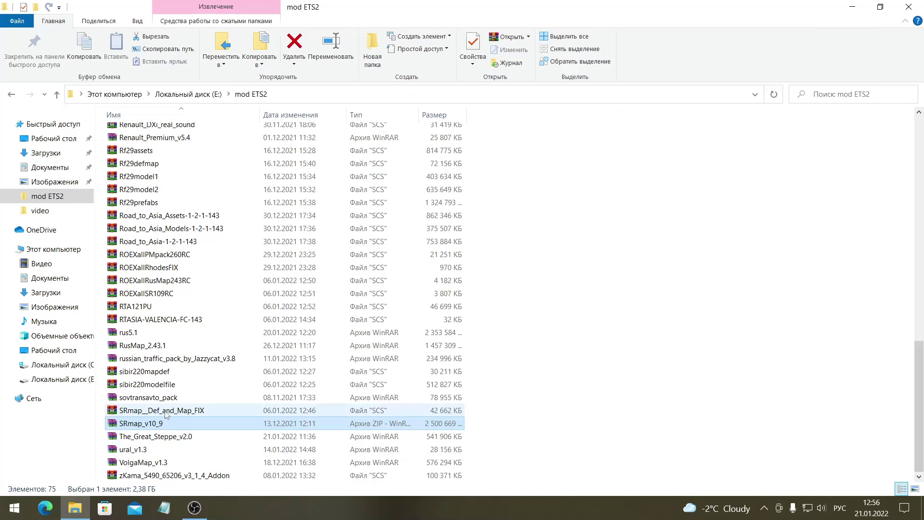
- Copy the SRmap__Def_and_Map_FIX file and open the Euro Truck Simulator 2 mod folder in Documents as its paste destination
right_click(194, 411)
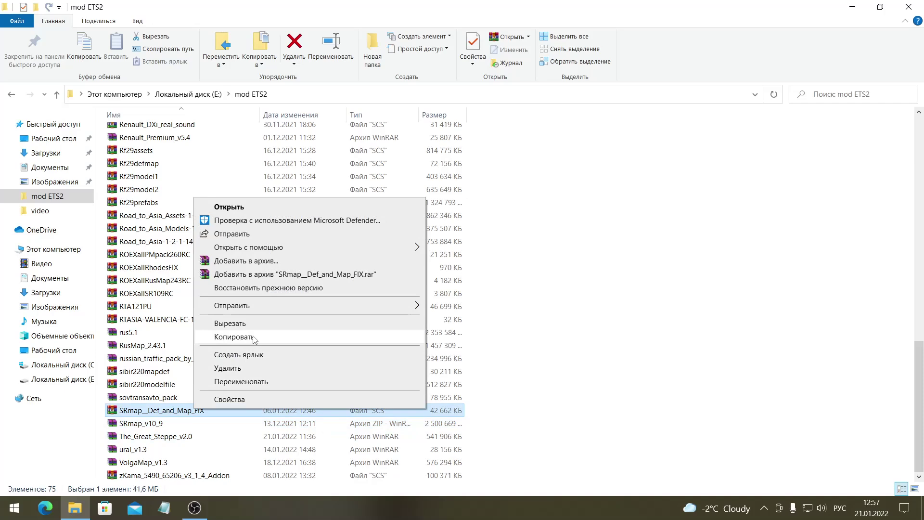
left_click(254, 337)
left_click(50, 167)
double_click(163, 138)
double_click(163, 146)
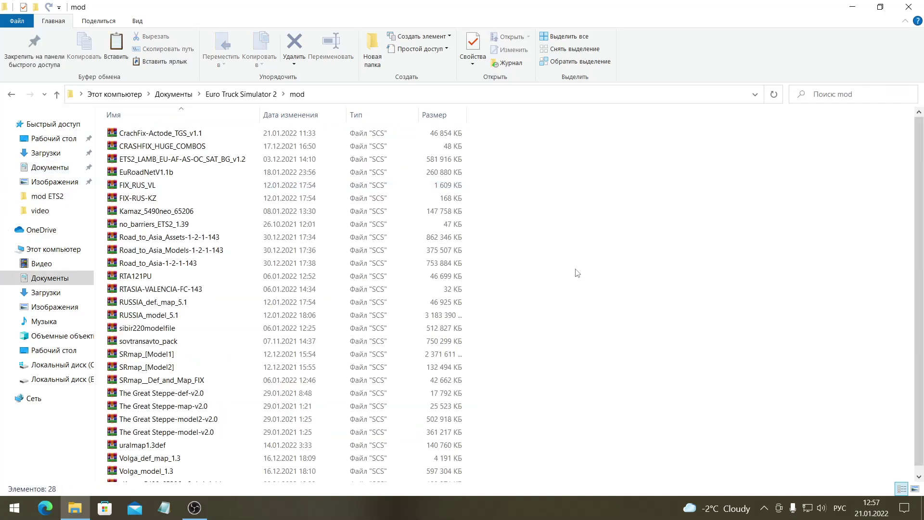
right_click(568, 273)
left_click(508, 285)
scroll(213, 310, "down", 1)
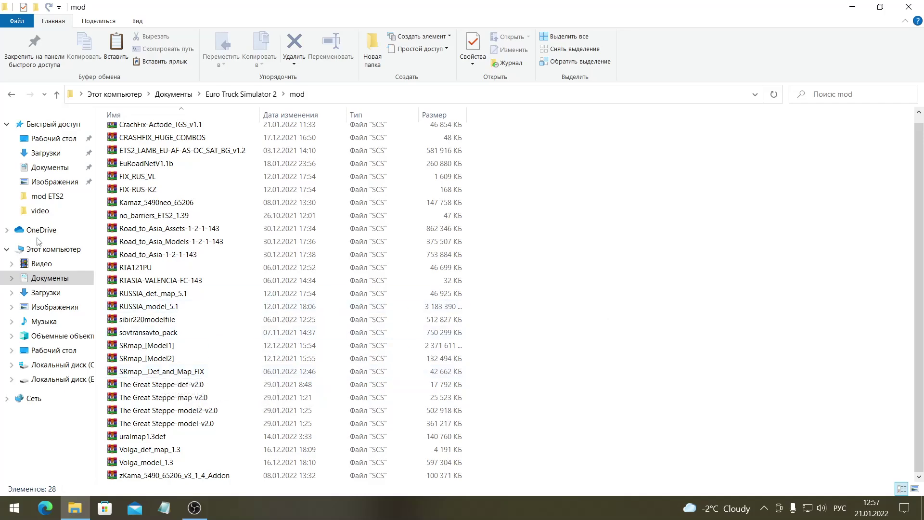
- Open the VolgaMap_v1.3 archive from the mod ETS2 folder, examine its def and model files and close it
left_click(56, 198)
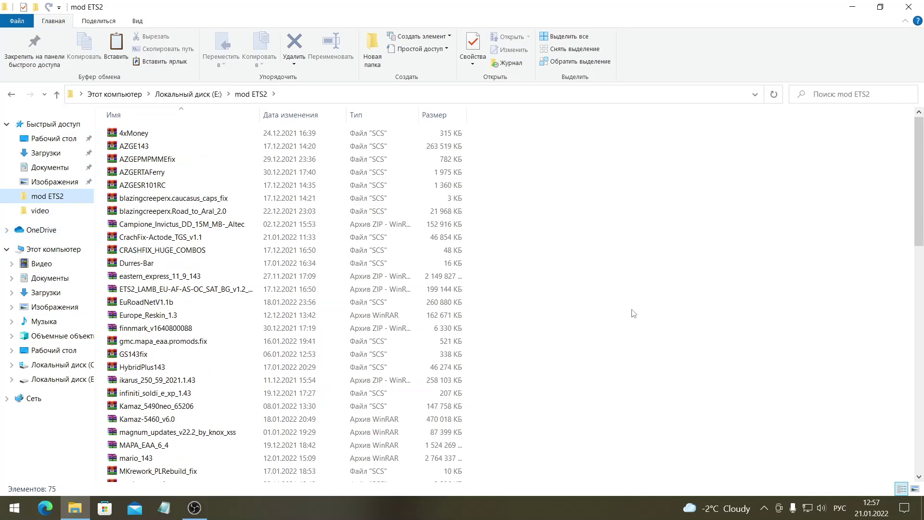
scroll(521, 301, "down", 13)
scroll(523, 301, "down", 5)
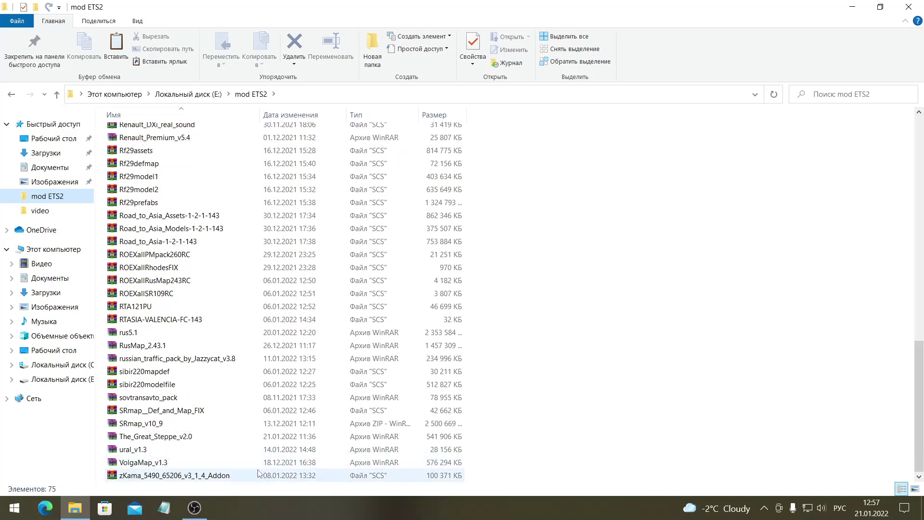
double_click(141, 463)
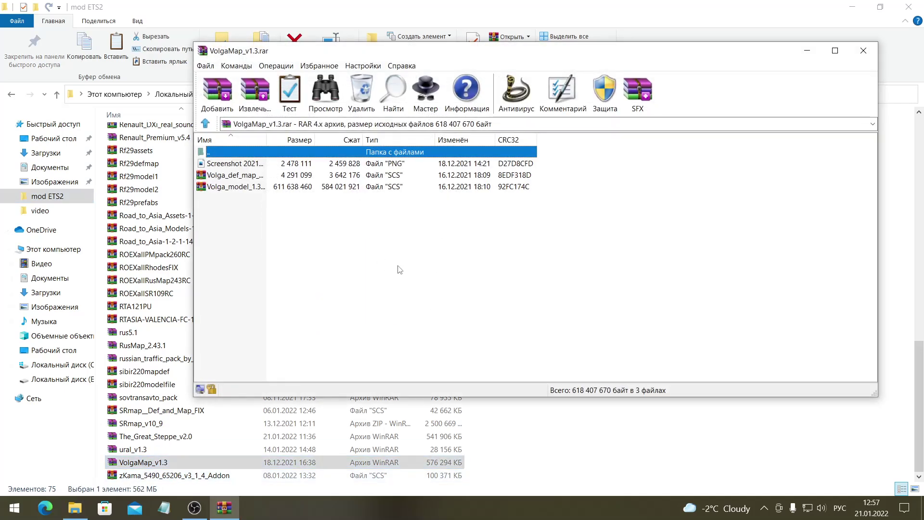
left_click_drag(419, 54, 563, 53)
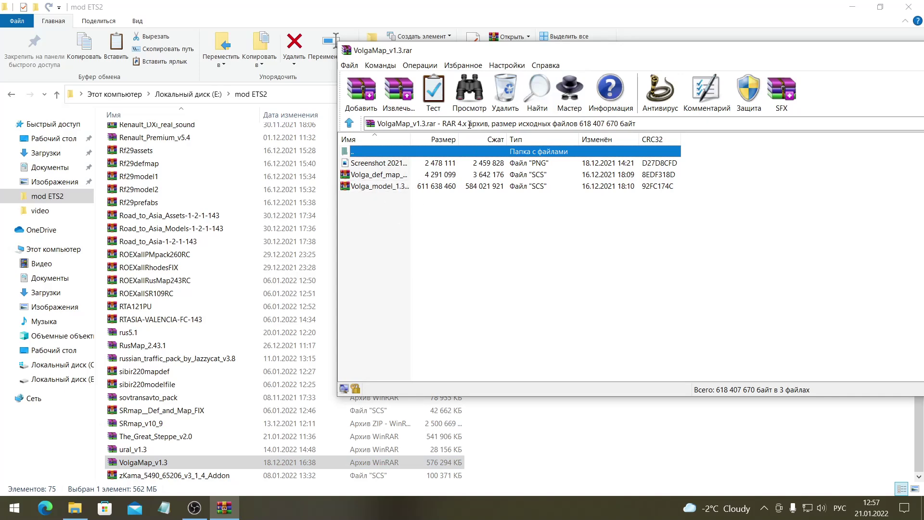
left_click_drag(639, 60, 507, 59)
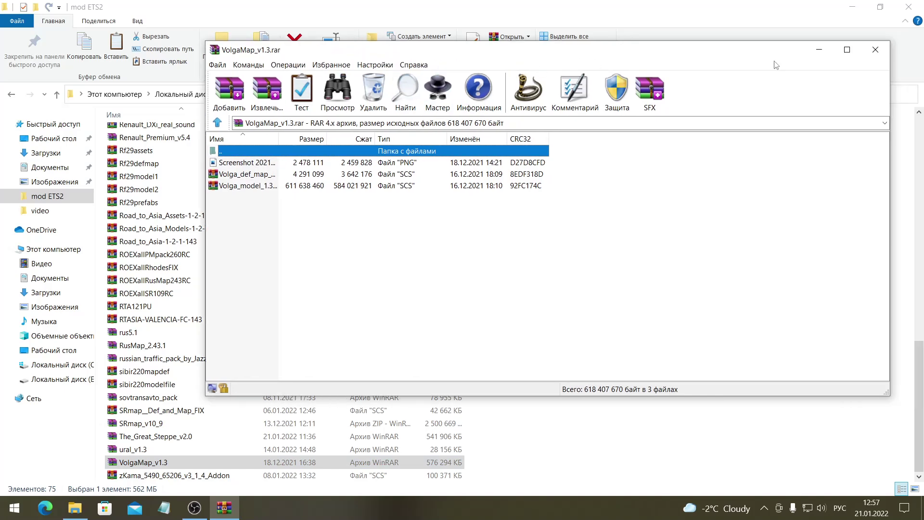
left_click(873, 53)
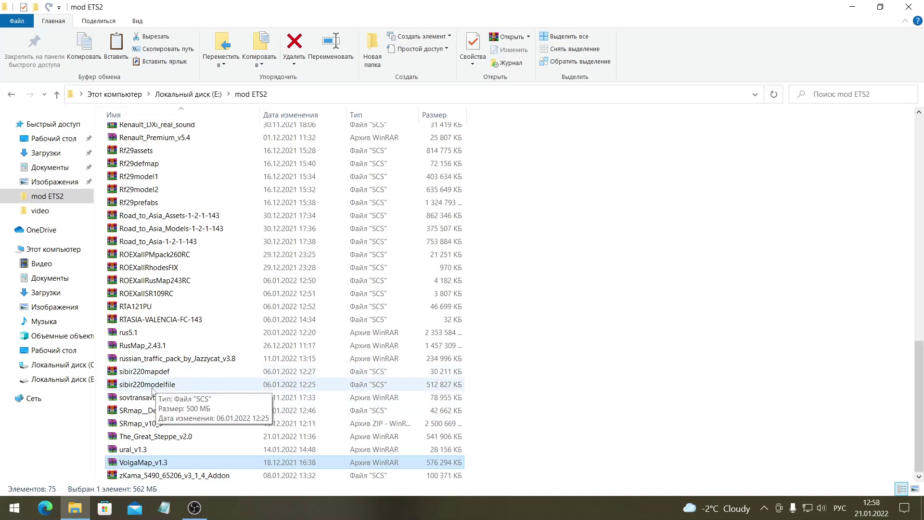
- Copy the sibir220modelfile file and open the Euro Truck Simulator 2 mod folder in Documents as its paste destination
right_click(153, 389)
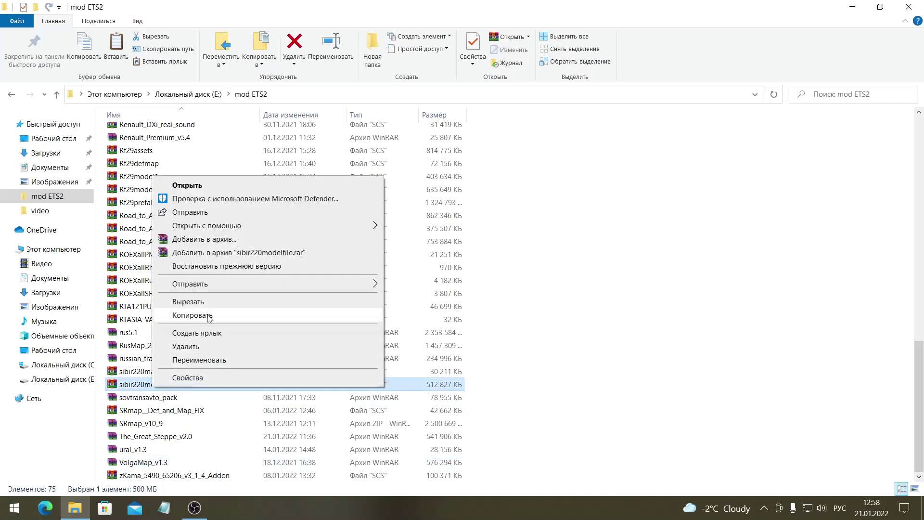
left_click(209, 316)
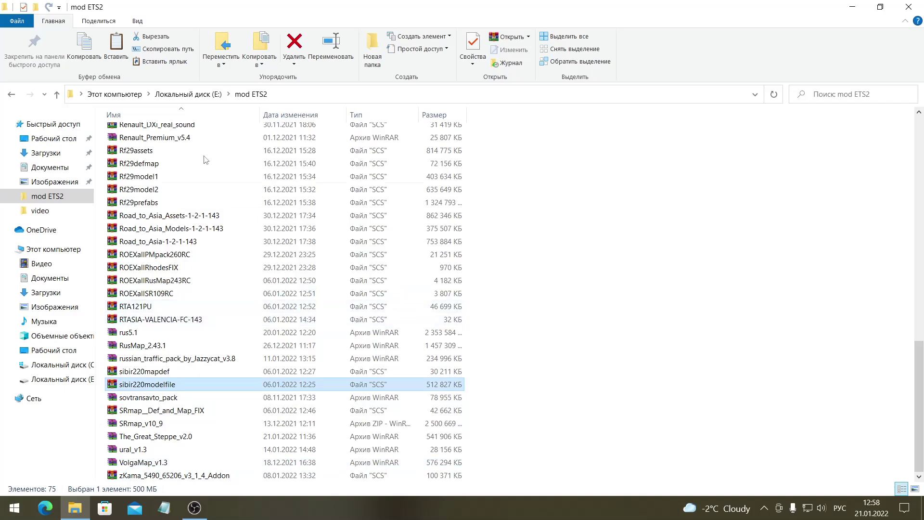
left_click(71, 166)
double_click(155, 133)
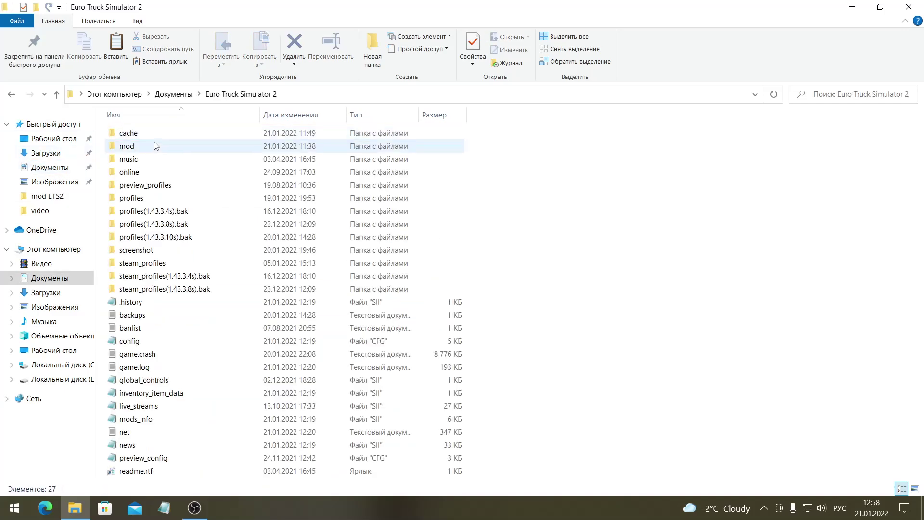
double_click(159, 146)
right_click(561, 255)
left_click(602, 346)
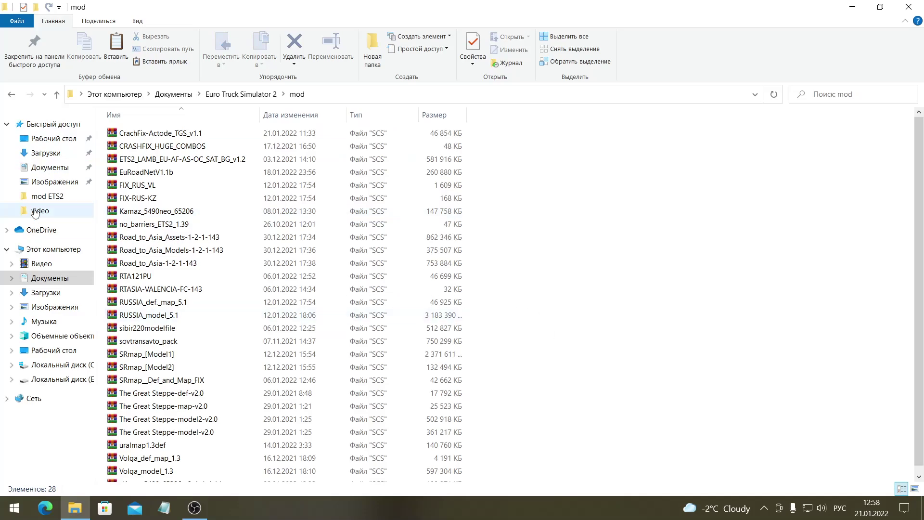
- Open the ural_v1.3 archive from the mod ETS2 folder and examine the contents of its ural1.3 folder
left_click(48, 196)
scroll(204, 349, "down", 15)
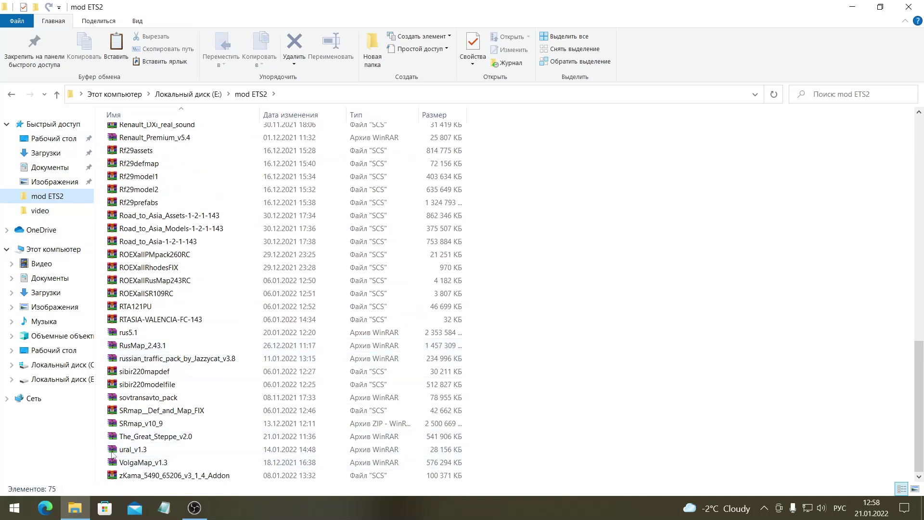
double_click(142, 451)
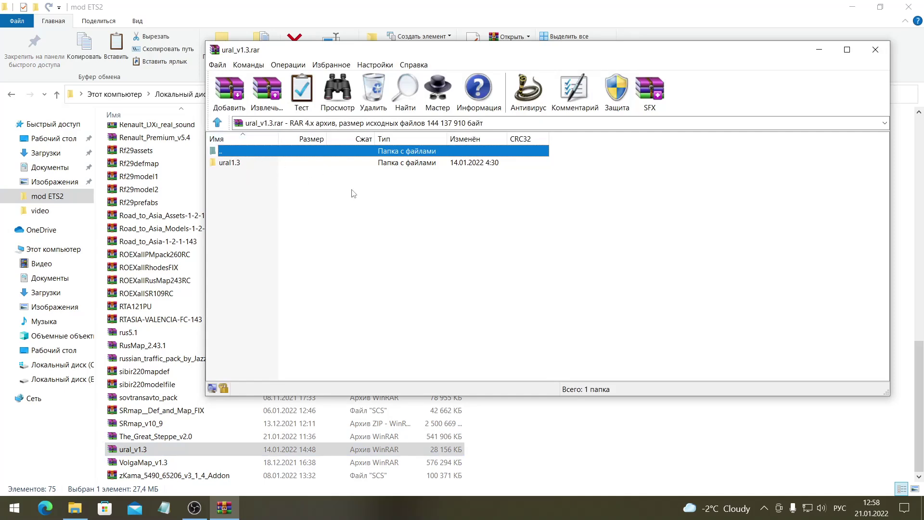
left_click(226, 164)
left_click(225, 164)
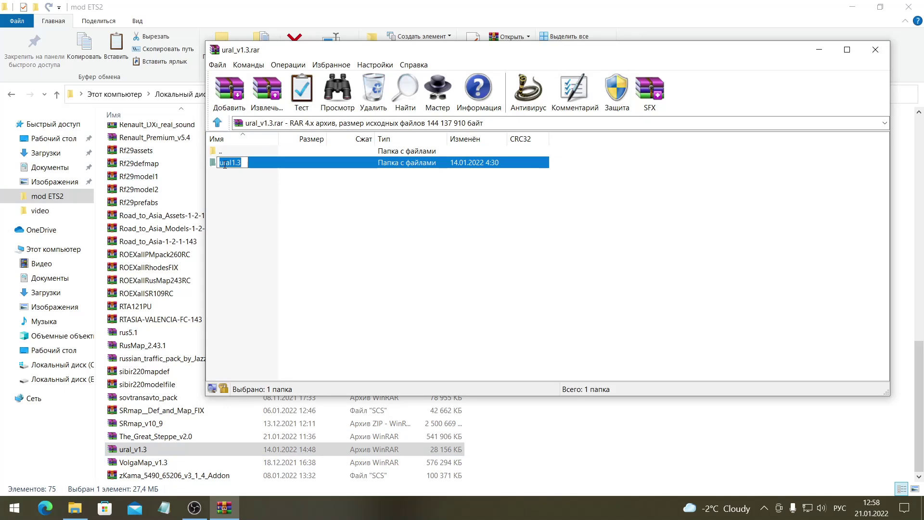
left_click(285, 238)
double_click(239, 164)
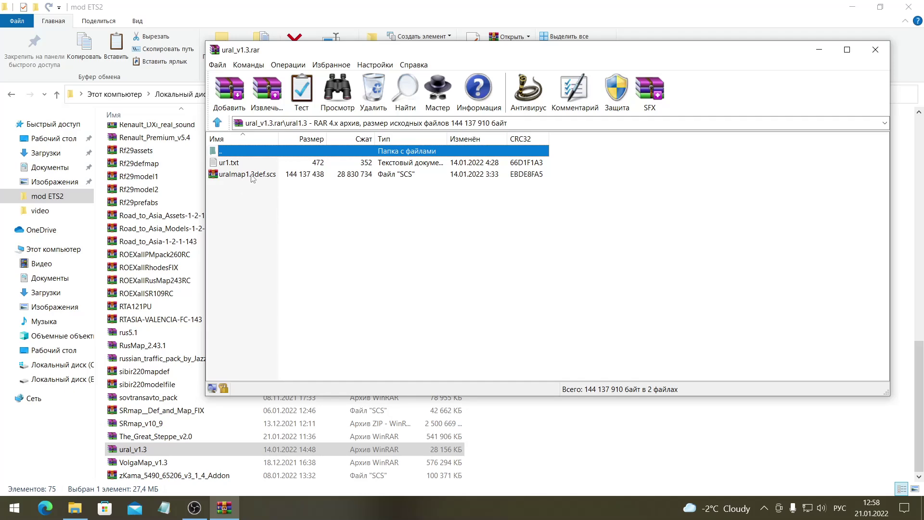
- Open the Euro Truck Simulator 2 mod folder in Documents, close the ural_v1.3 archive and examine the installed map mods
left_click_drag(531, 53, 606, 54)
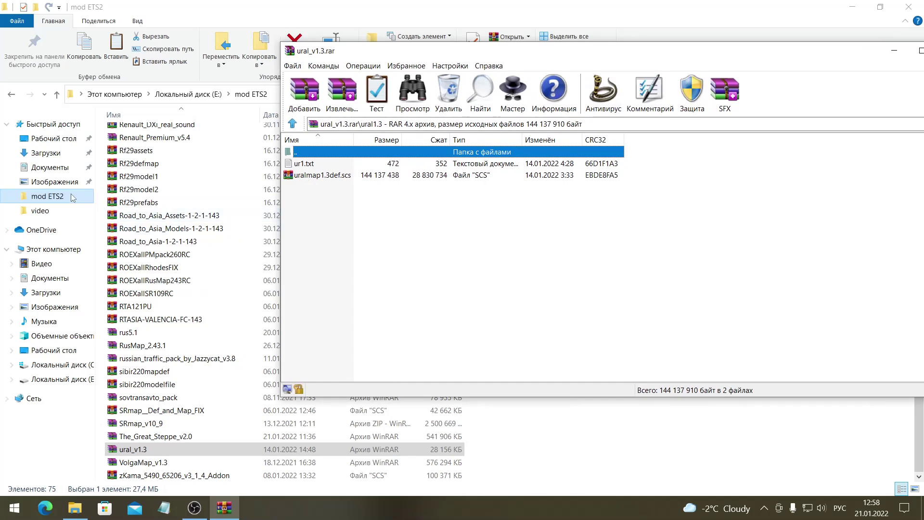
left_click(63, 169)
double_click(139, 136)
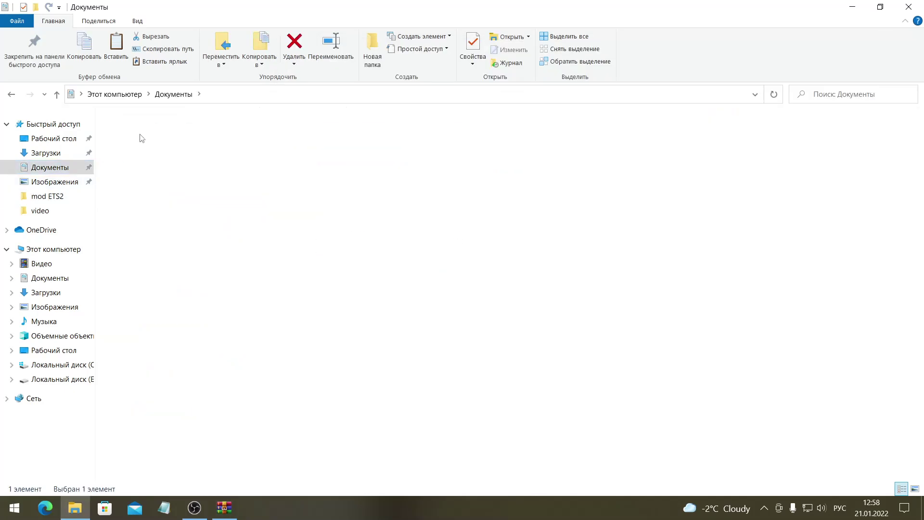
double_click(128, 146)
mouse_move(219, 509)
left_click(227, 468)
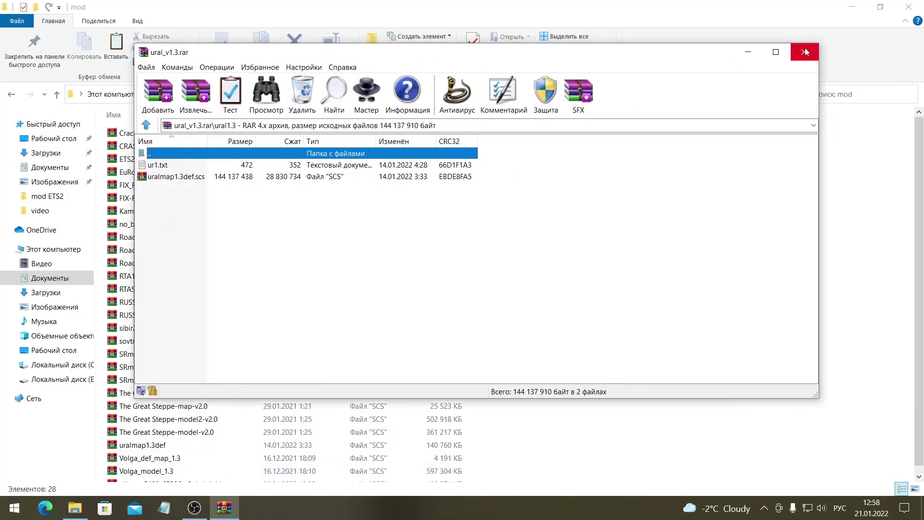
left_click(813, 50)
scroll(414, 428, "down", 1)
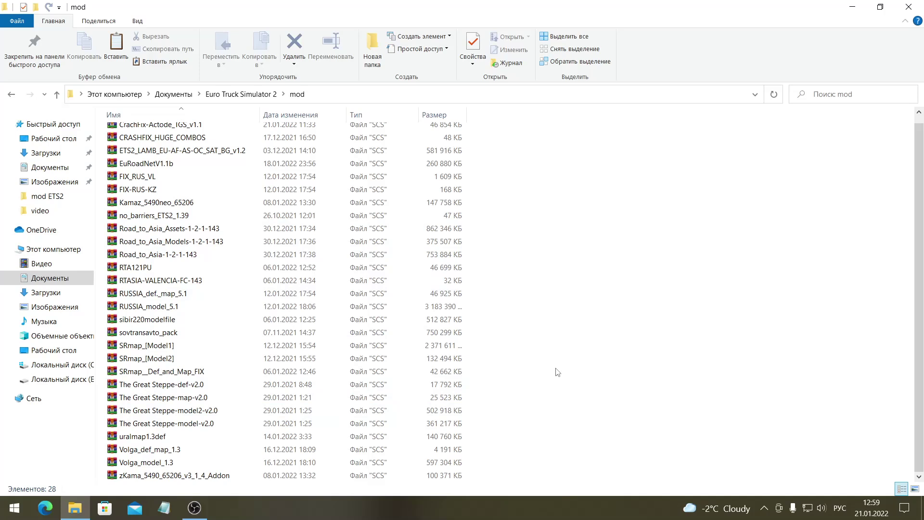
scroll(226, 386, "up", 1)
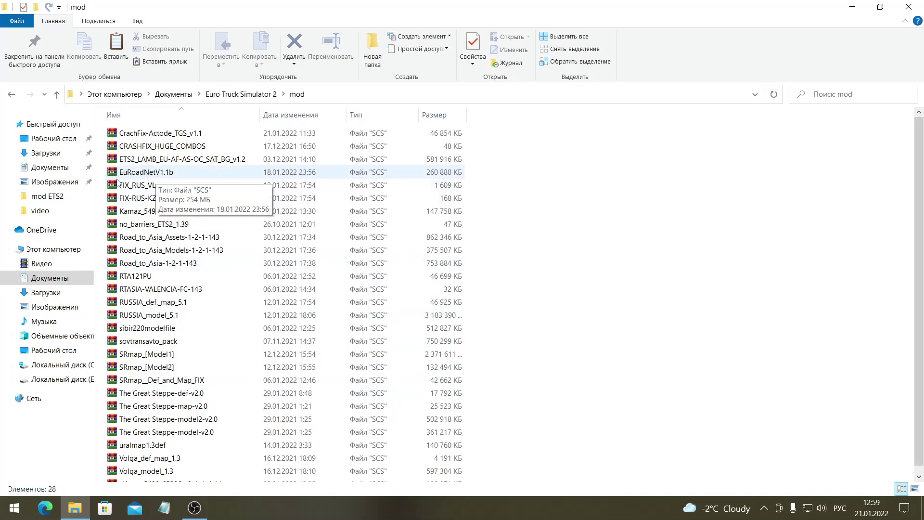
- Copy the EuRoadNetV1.1b file from the mod ETS2 folder and open the Euro Truck Simulator 2 mod folder in Documents as its paste destination
left_click(57, 196)
scroll(180, 318, "down", 5)
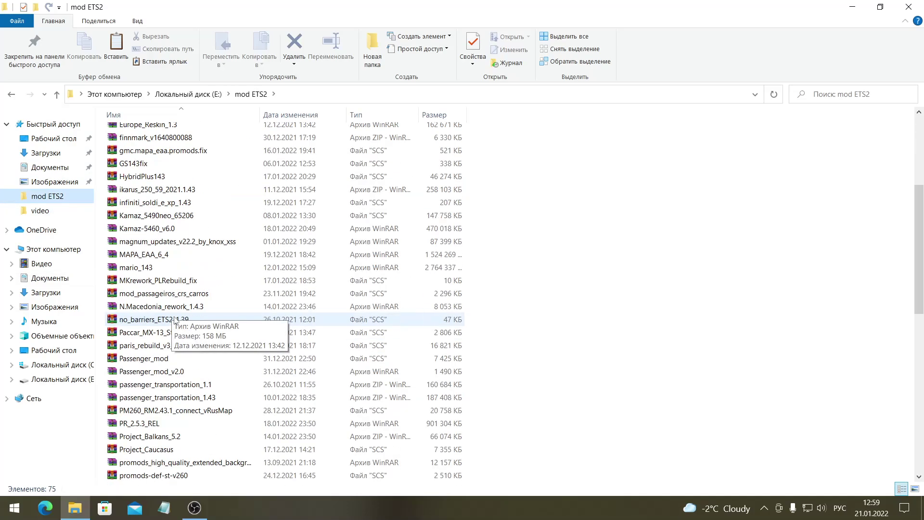
scroll(175, 322, "down", 10)
scroll(175, 321, "up", 16)
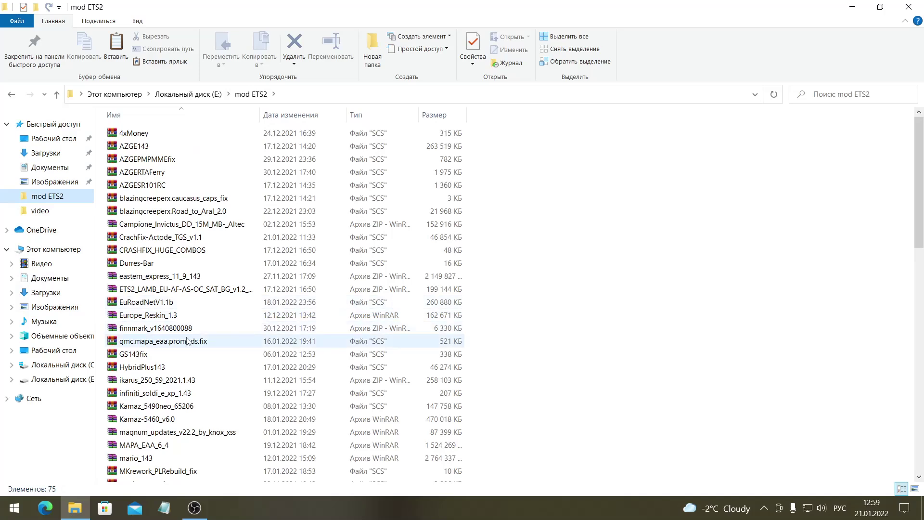
right_click(146, 304)
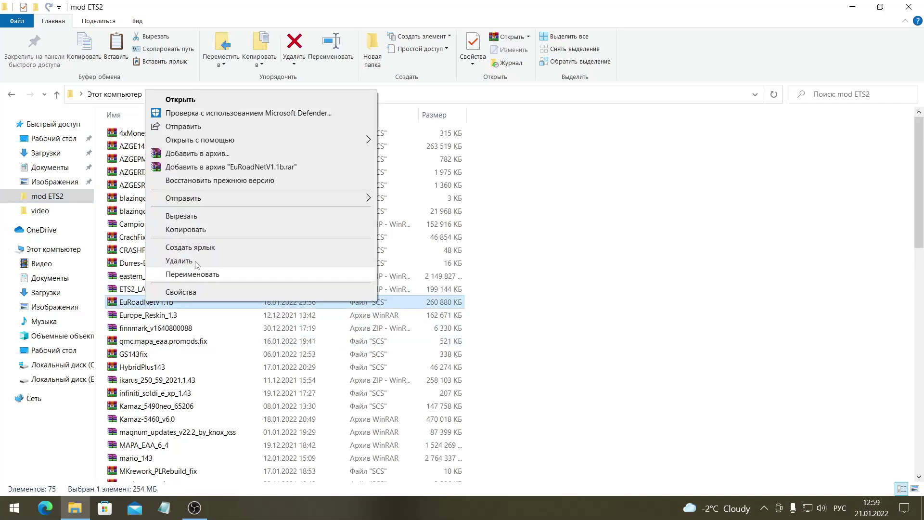
left_click(195, 229)
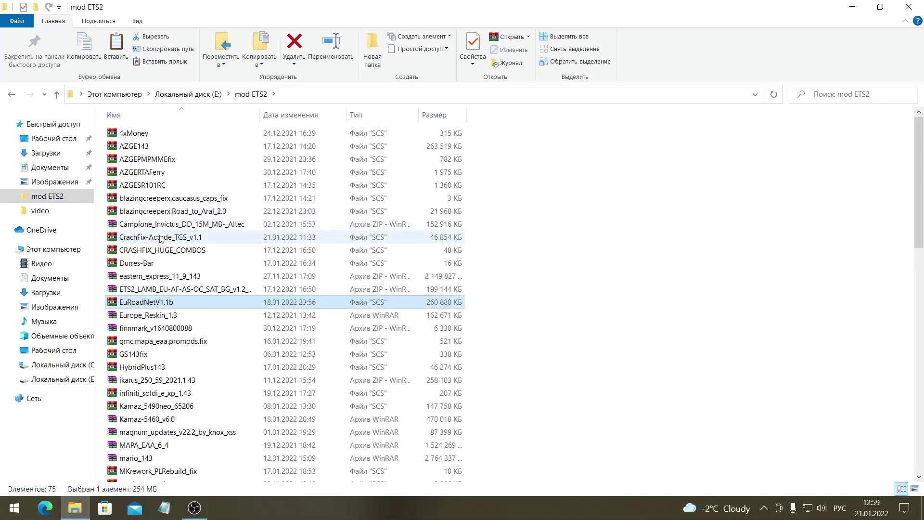
left_click(53, 167)
double_click(135, 134)
double_click(136, 147)
right_click(646, 304)
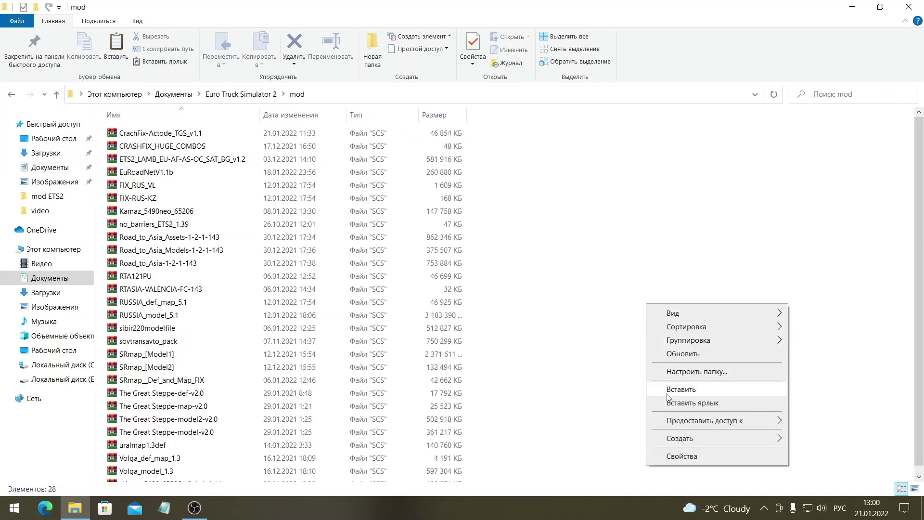
left_click(551, 277)
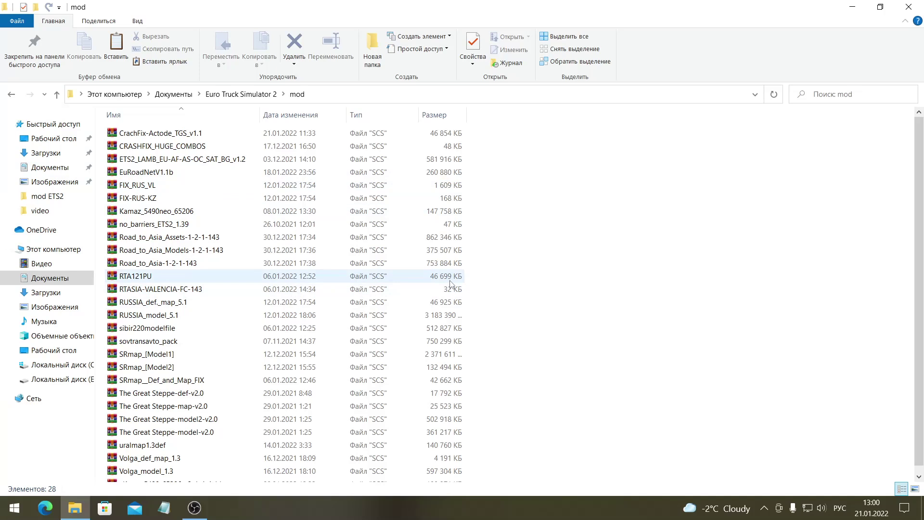
- Open the config file from the Euro Truck Simulator 2 folder in Documents for editing in a maximized window
scroll(498, 342, "down", 1)
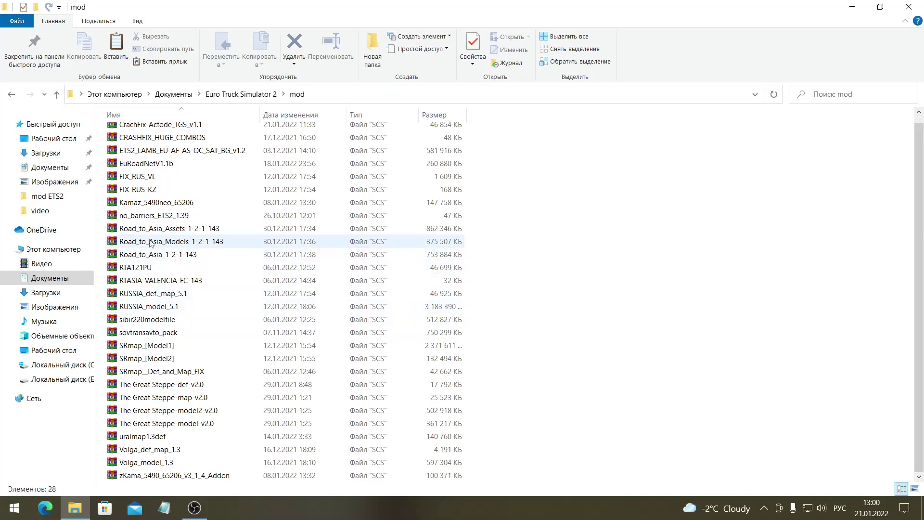
left_click(50, 167)
double_click(155, 134)
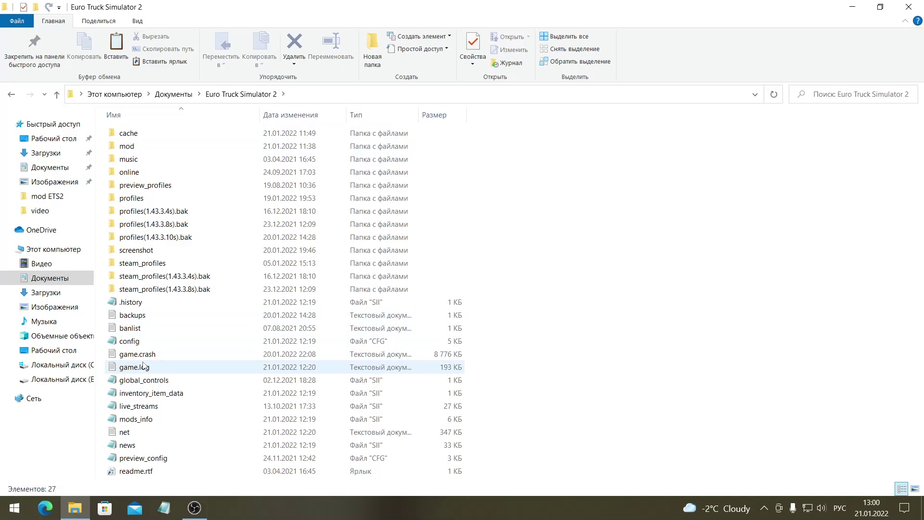
mouse_move(138, 343)
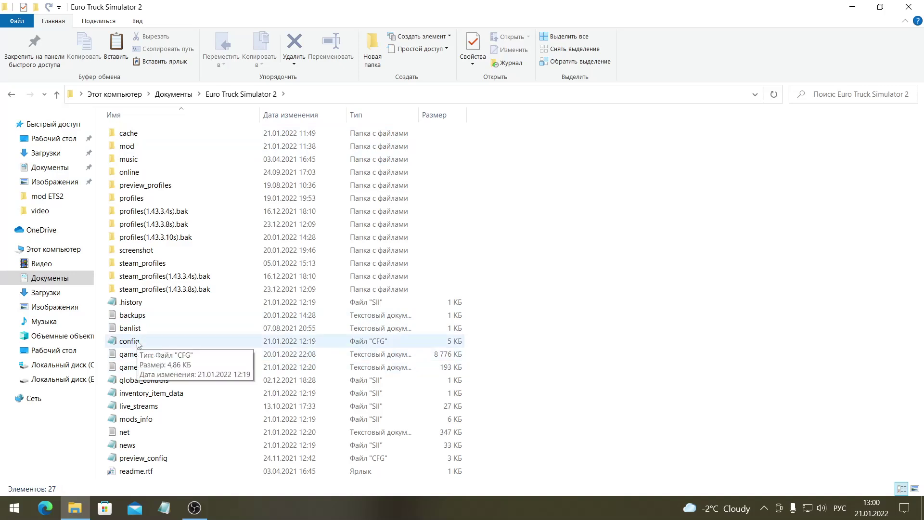
left_click(138, 343)
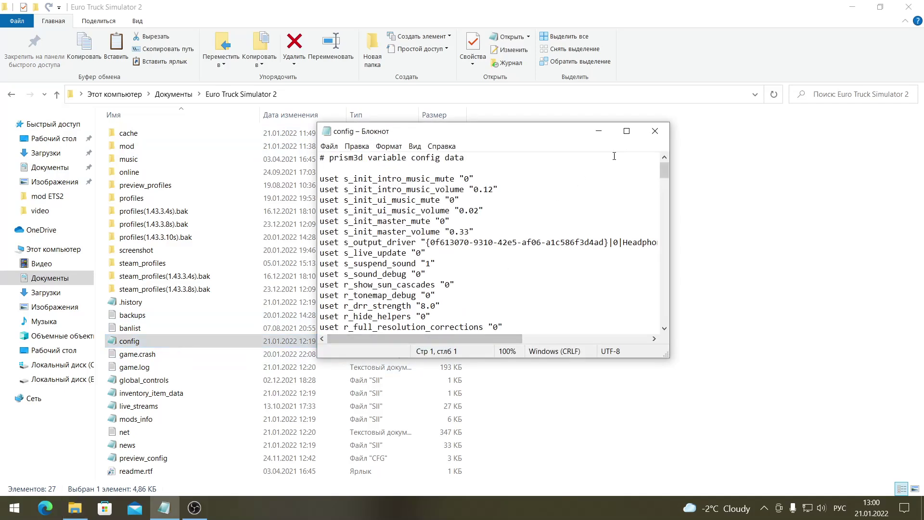
left_click(625, 128)
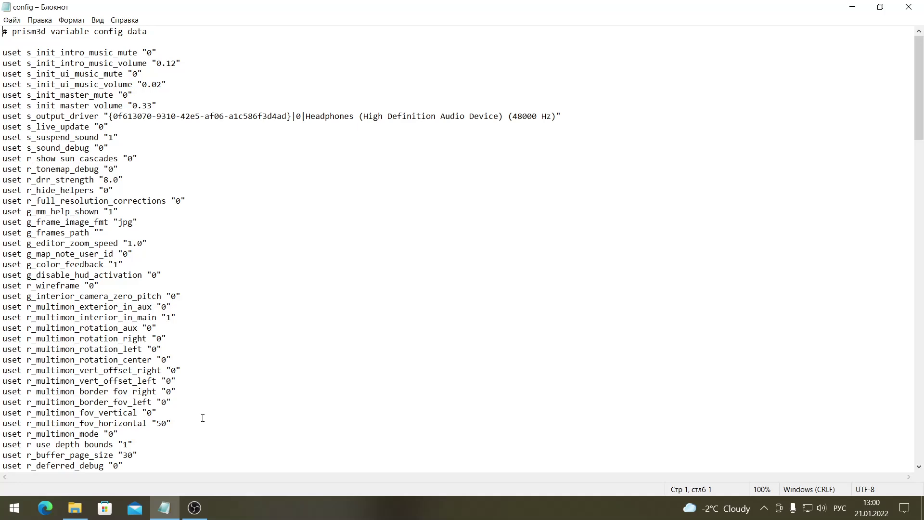
- Set r_buffer_page_size to "30" in the config file, save the changes and close the file
left_click(127, 454)
key("BackSpace")
type("1")
key("BackSpace")
type("3")
left_click(912, 8)
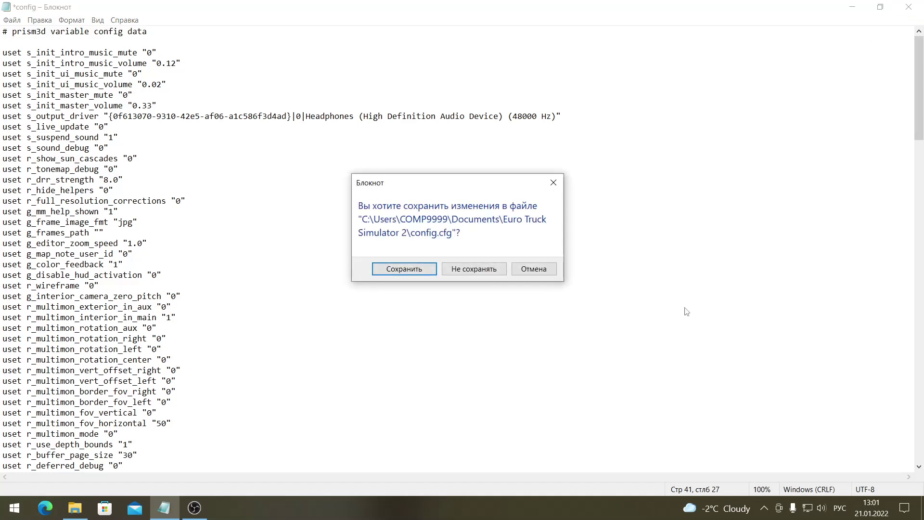
left_click(402, 269)
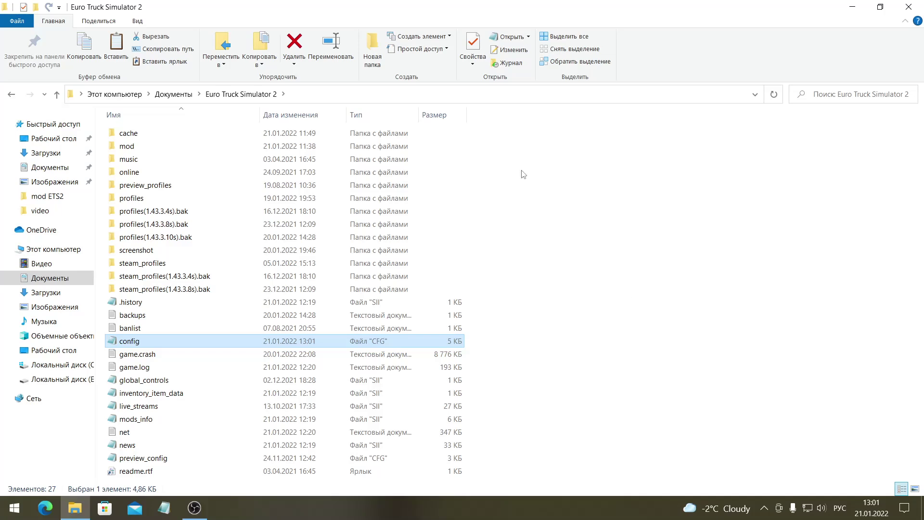
- Check the total size and file count of the mod folder in its properties
left_click(151, 150)
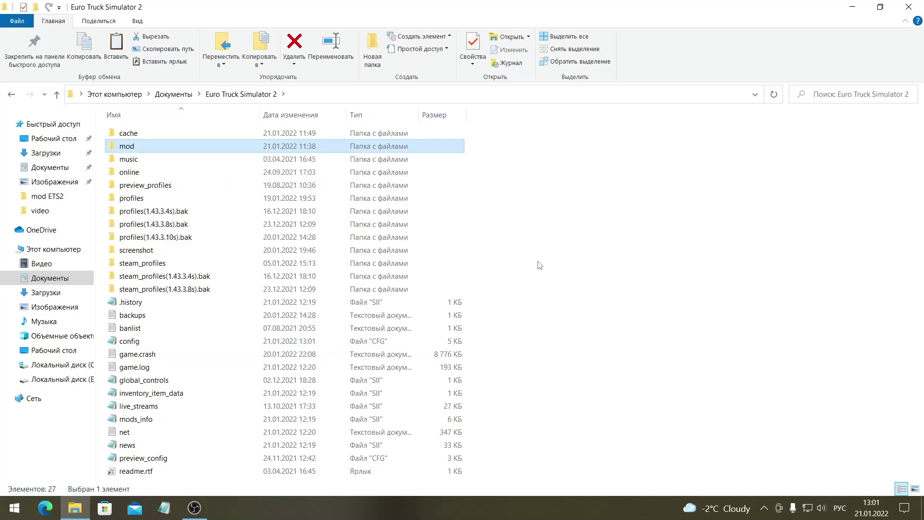
right_click(229, 149)
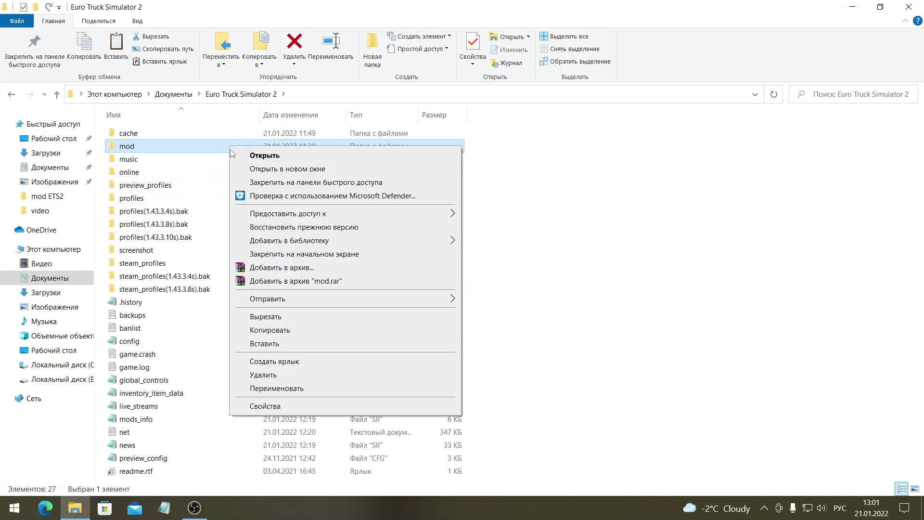
left_click(265, 408)
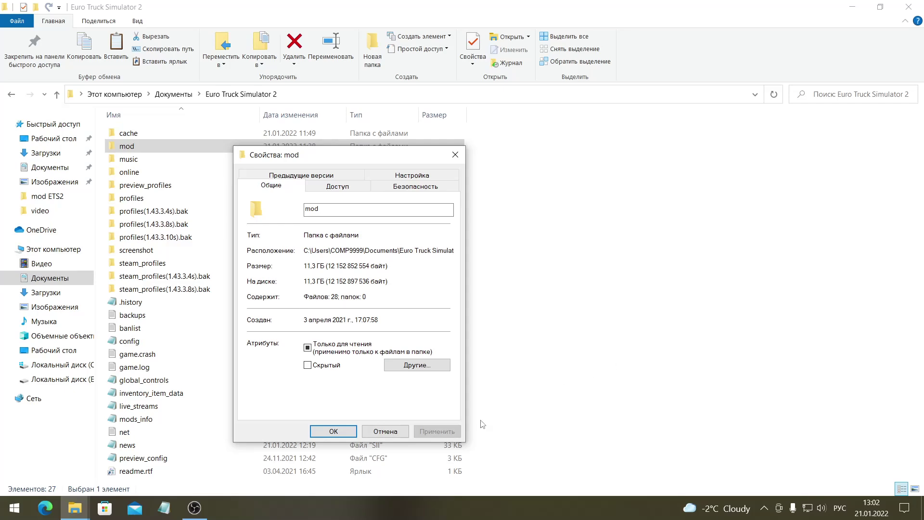
left_click(323, 431)
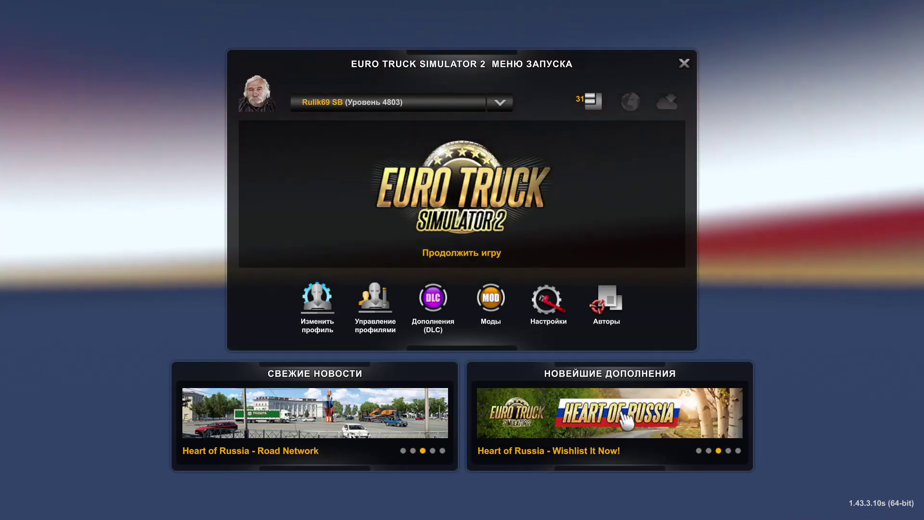
- Switch to Euro Truck Simulator 2, open the mod manager and examine the active mods down to the end of the list
left_click(495, 297)
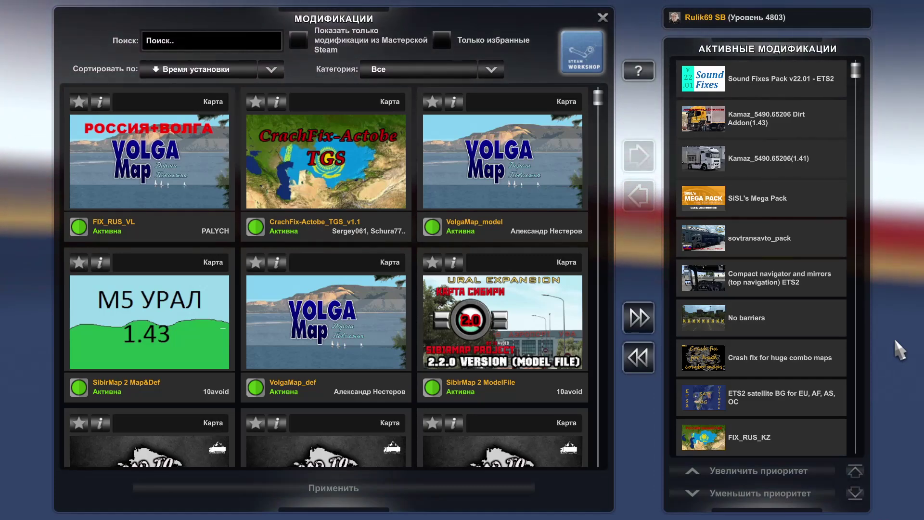
scroll(832, 346, "down", 2)
scroll(832, 351, "down", 15)
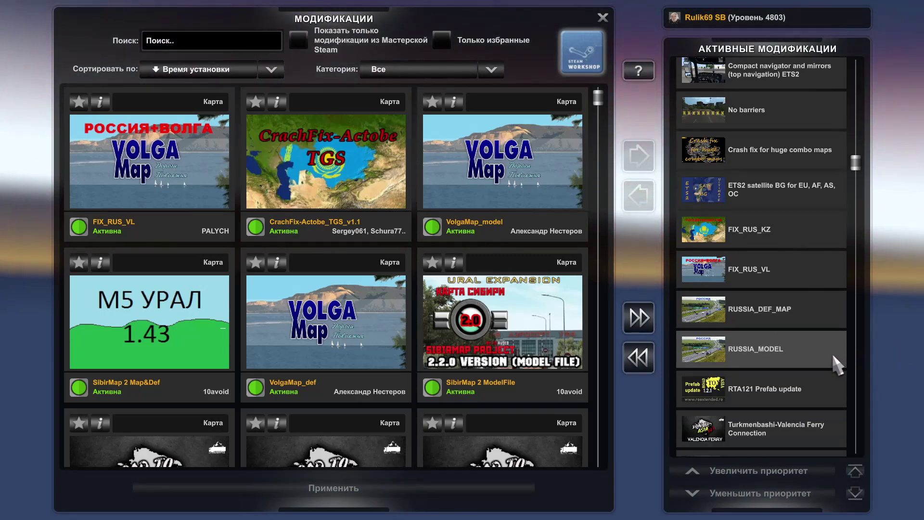
scroll(834, 362, "down", 5)
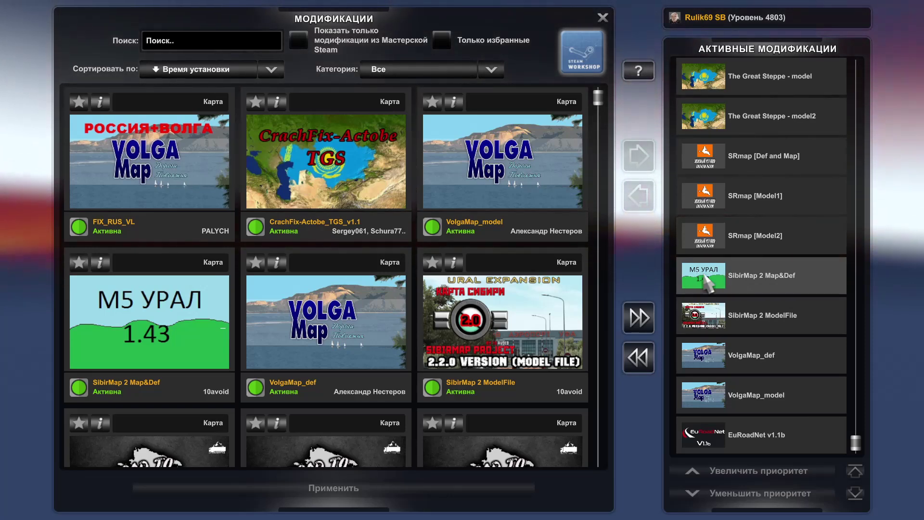
- Examine the load order of the active mods from the SibirMap and SRmap entries up to Sound Fixes Pack v22.01
scroll(833, 321, "up", 2)
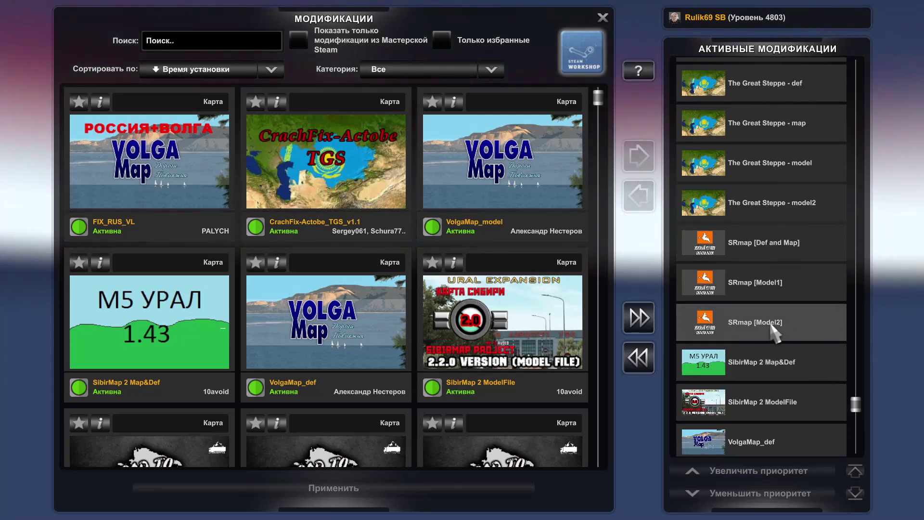
scroll(818, 313, "up", 3)
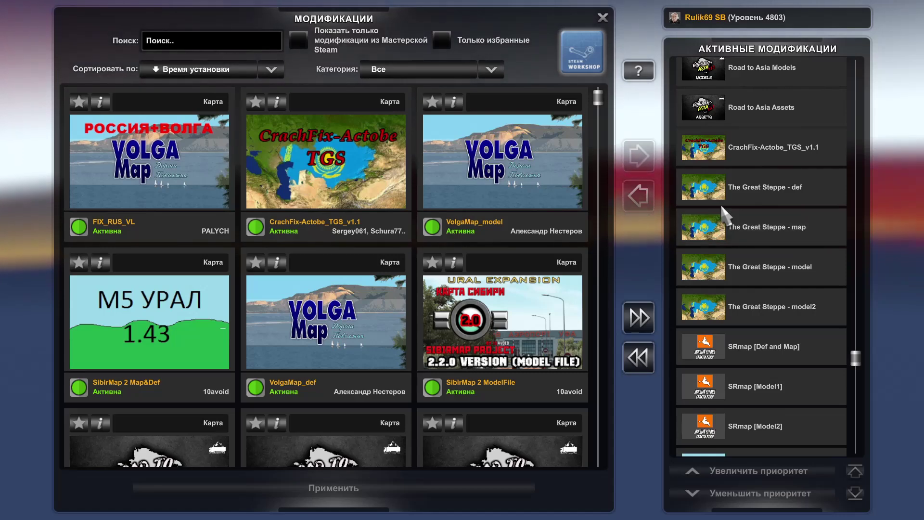
scroll(729, 318, "up", 2)
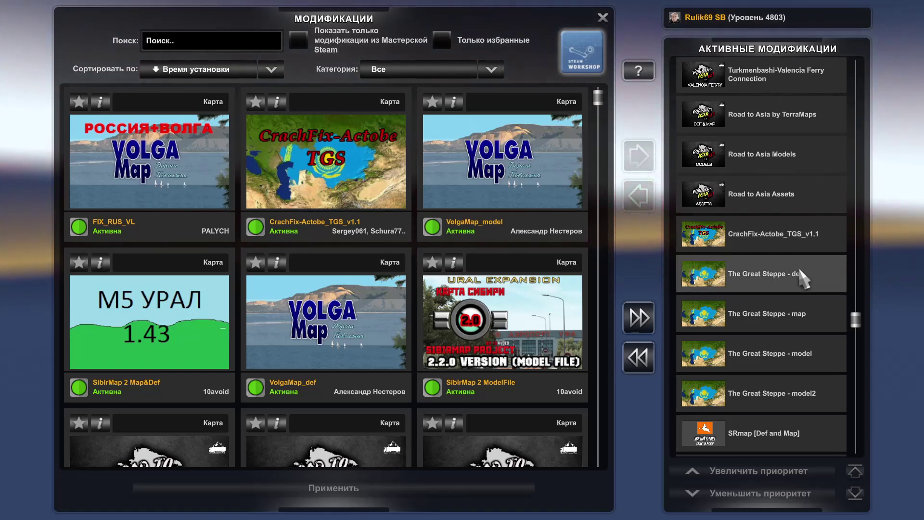
scroll(799, 270, "up", 1)
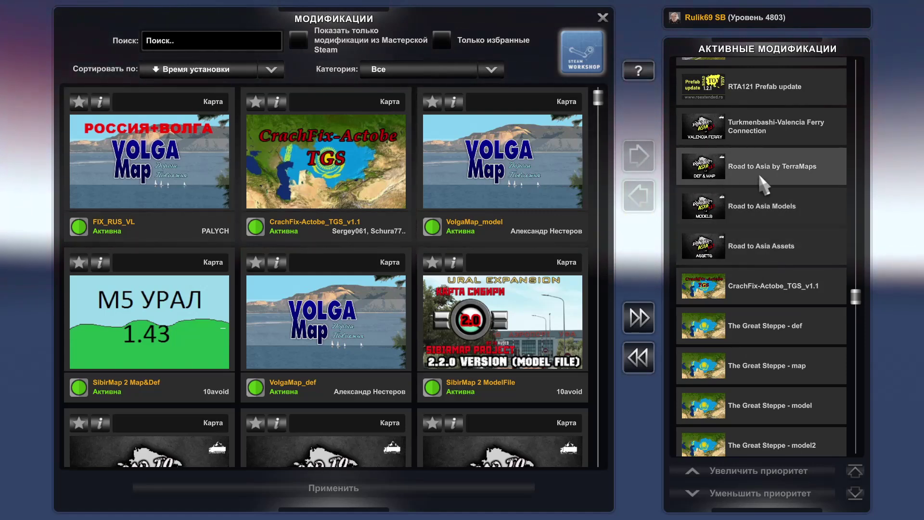
scroll(760, 178, "up", 2)
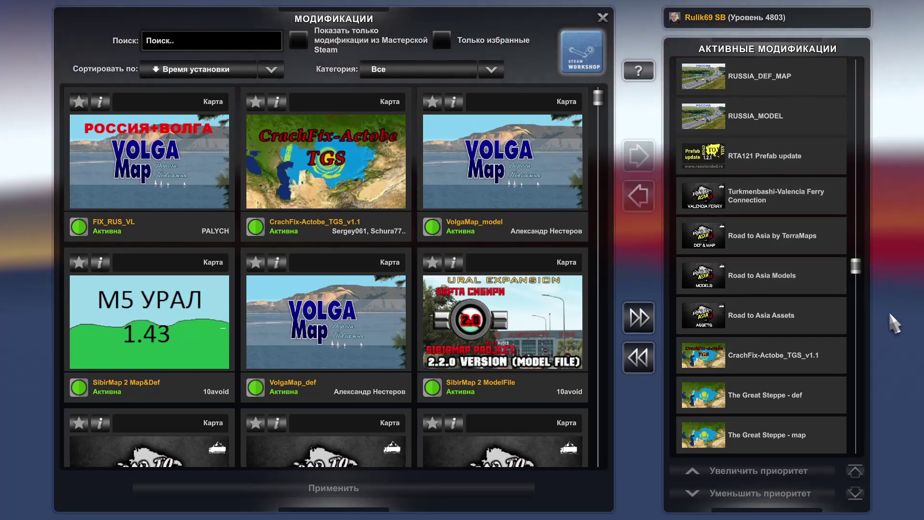
scroll(793, 315, "up", 2)
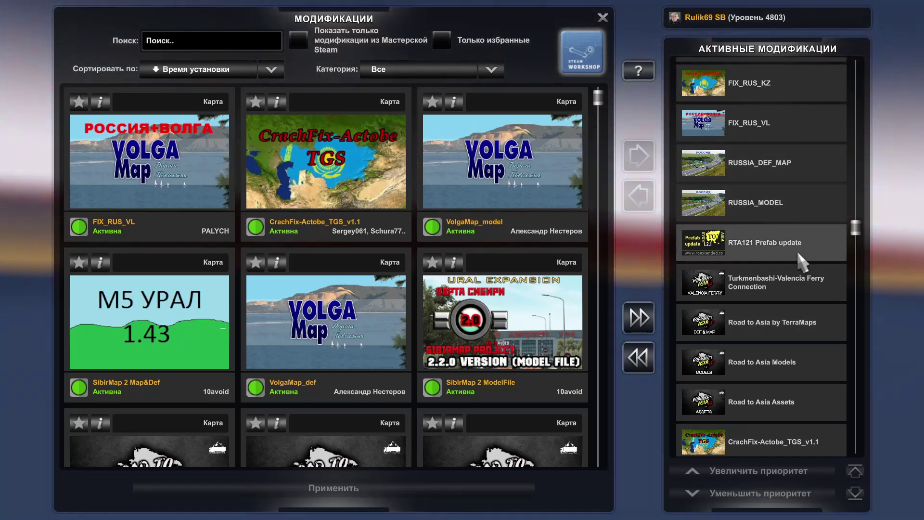
scroll(796, 250, "up", 2)
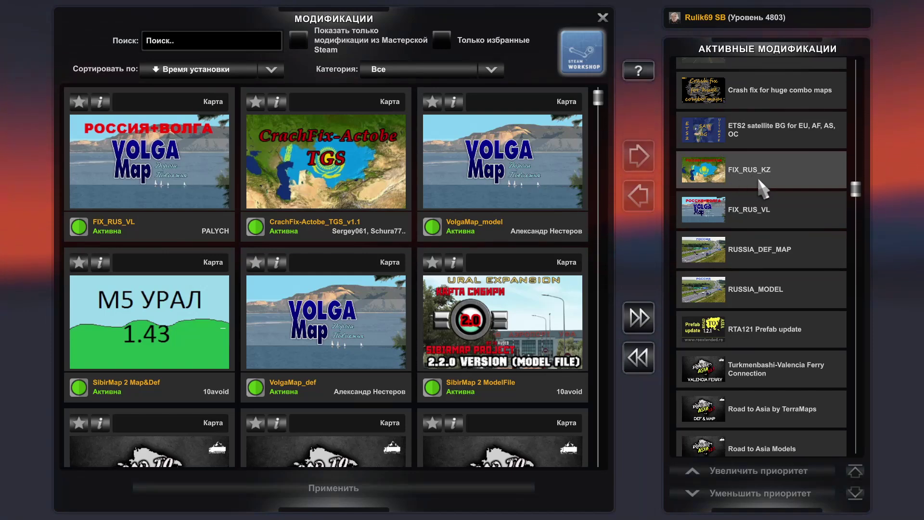
scroll(770, 255, "up", 2)
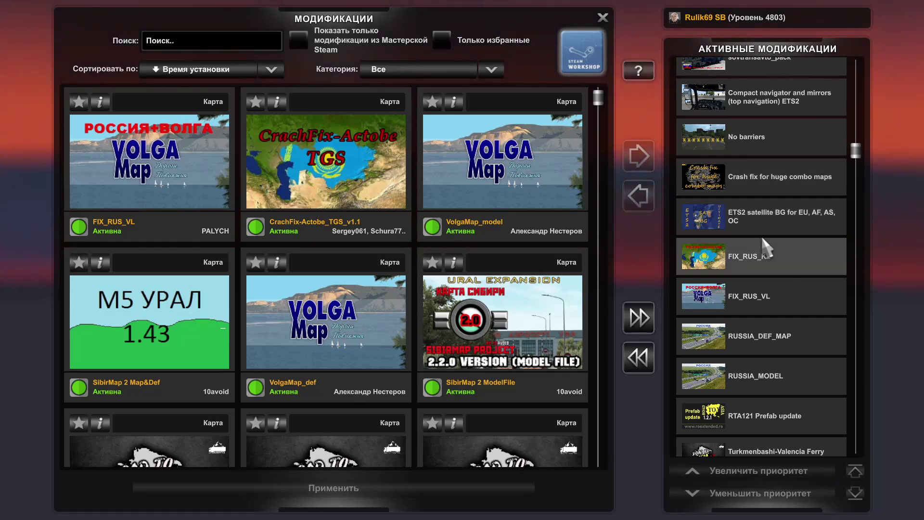
scroll(767, 248, "up", 4)
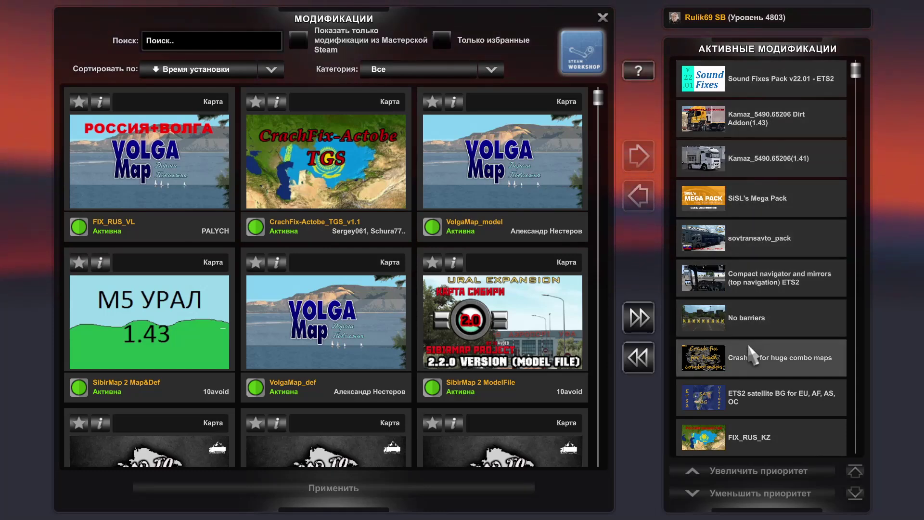
scroll(774, 296, "down", 8)
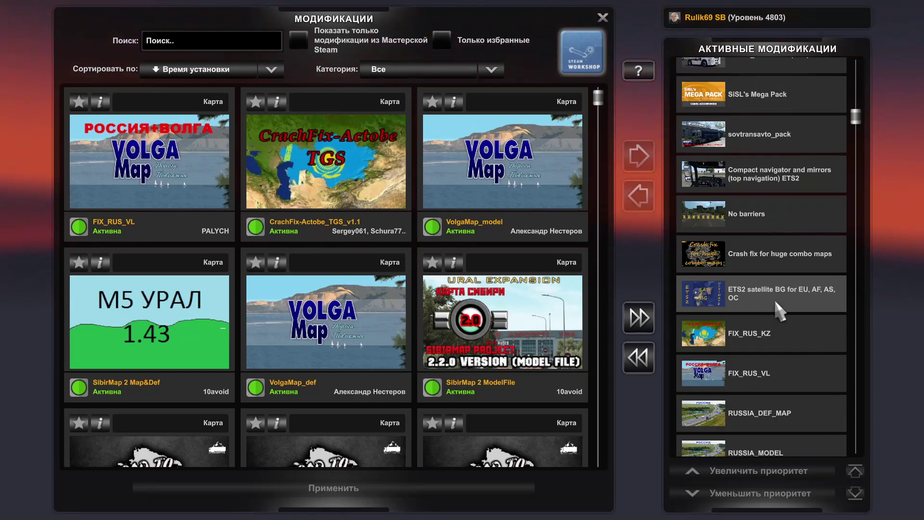
- Finish reviewing the active mods and examine the world map's coverage of western and central Europe
scroll(782, 311, "down", 10)
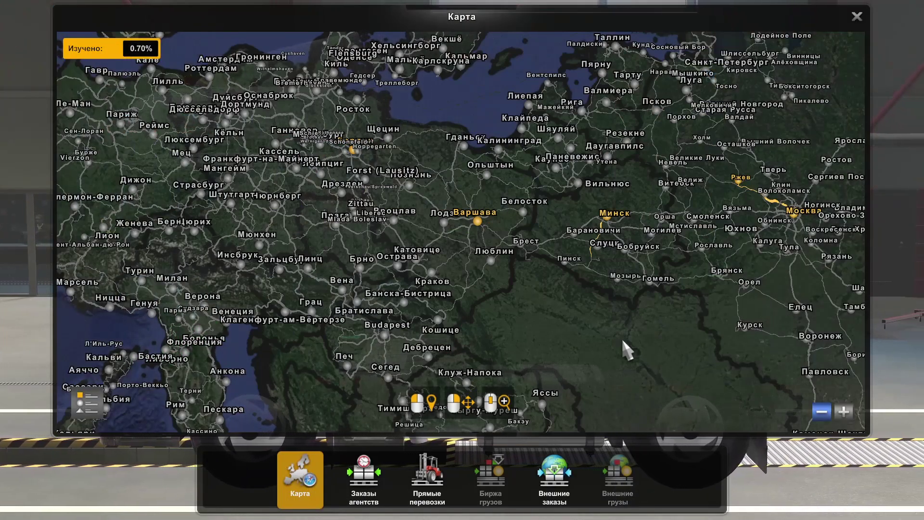
left_click_drag(237, 206, 259, 318)
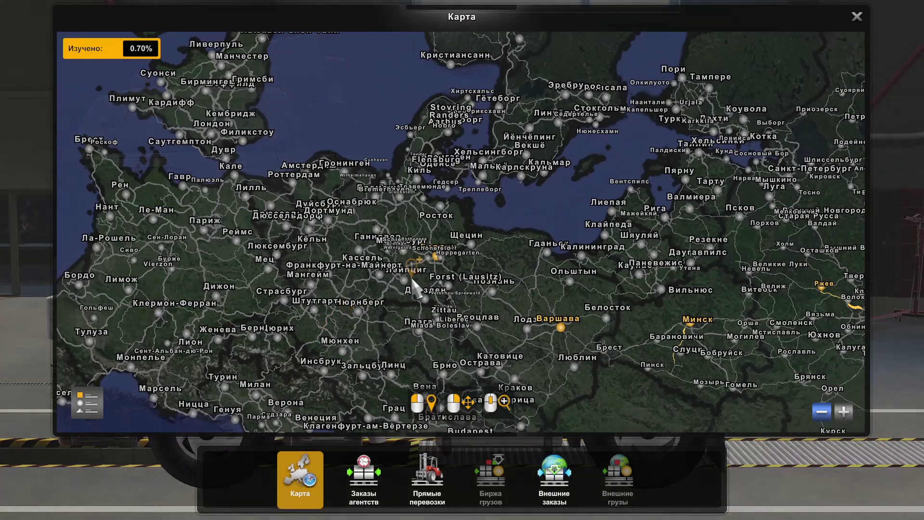
left_click_drag(380, 318, 385, 255)
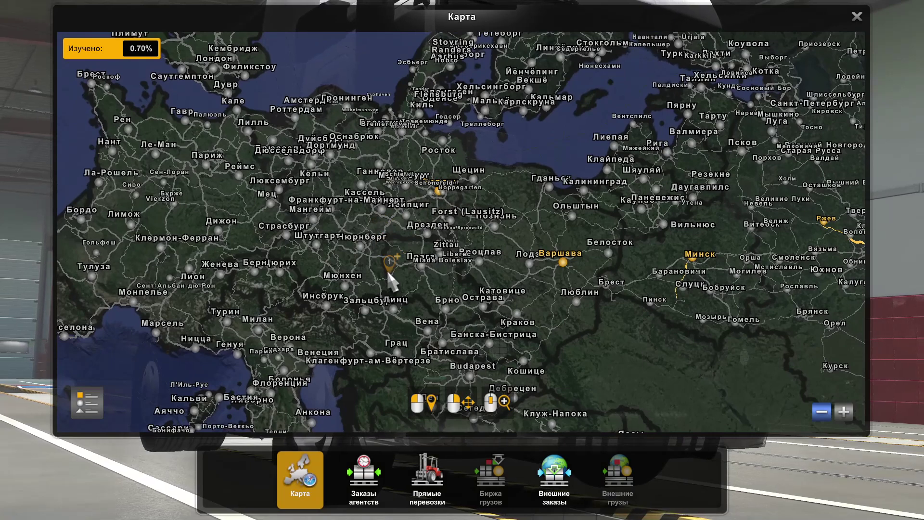
left_click_drag(342, 239, 425, 258)
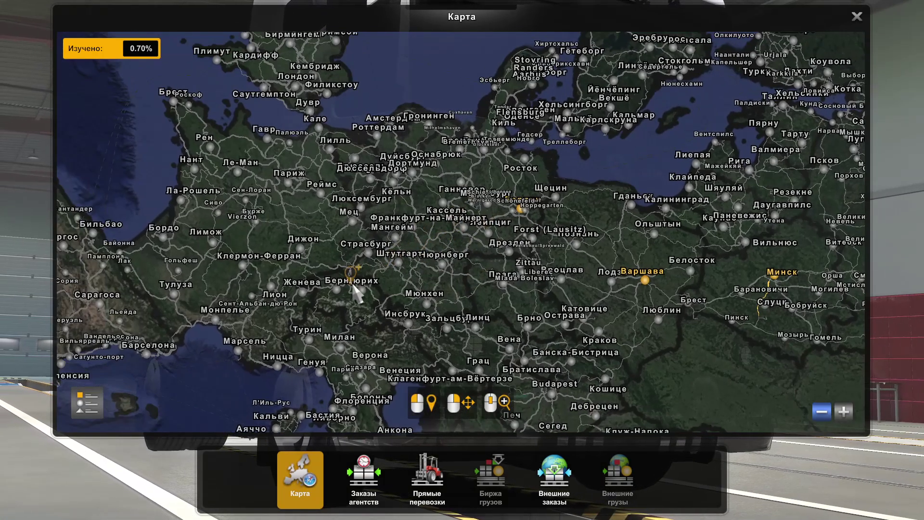
left_click_drag(352, 284, 416, 214)
left_click_drag(546, 251, 306, 231)
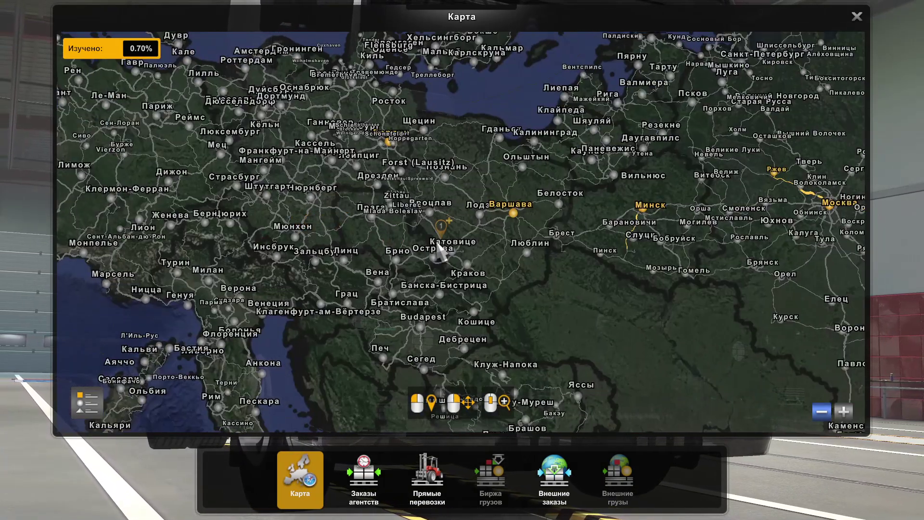
- Inspect the road connections between Poland and Belarus on the world map, looking closely at the border crossing around Brest
scroll(485, 225, "up", 3)
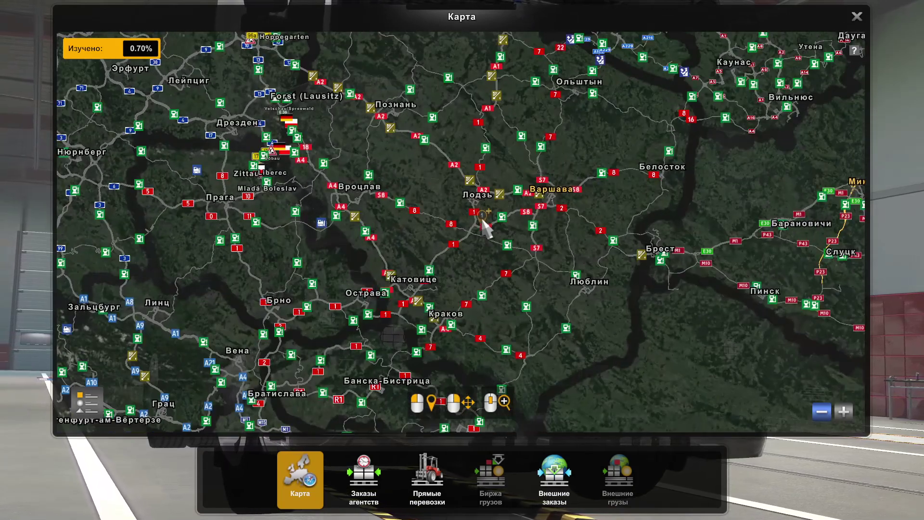
left_click_drag(599, 226, 368, 315)
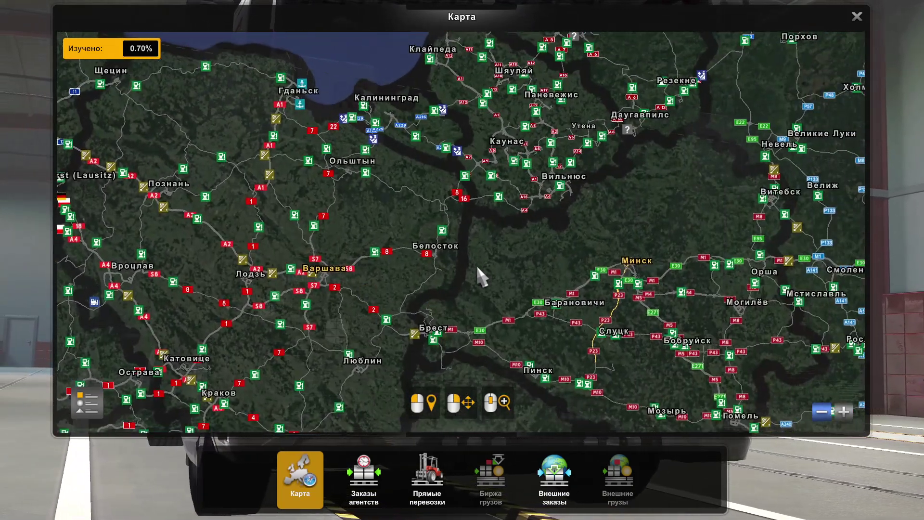
left_click_drag(476, 263, 462, 174)
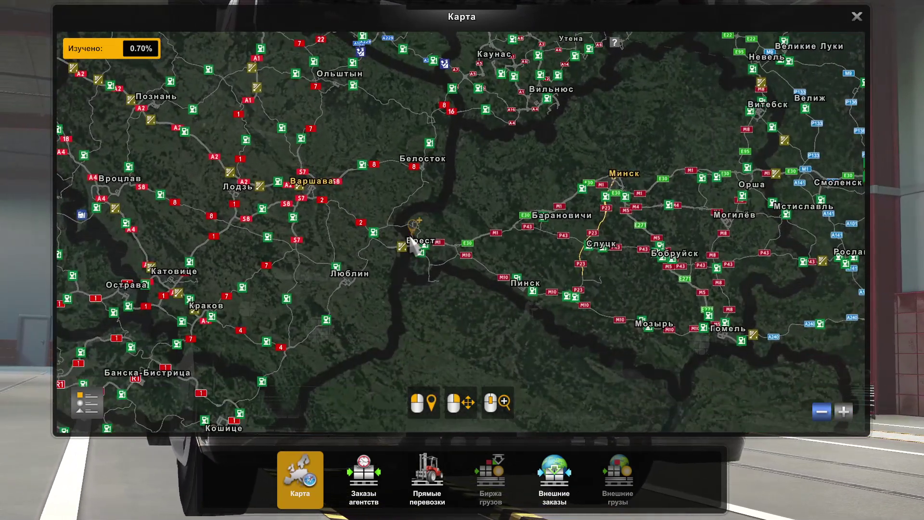
left_click_drag(278, 279, 325, 141)
scroll(432, 137, "up", 5)
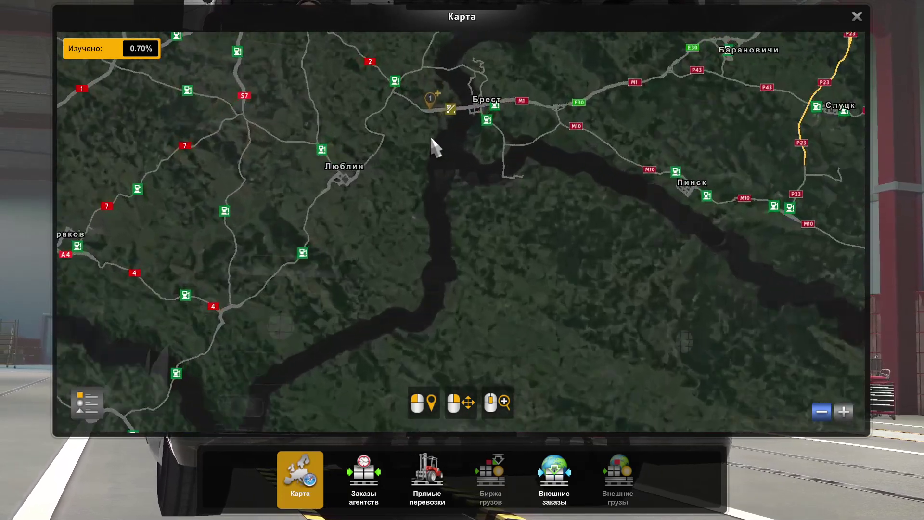
left_click_drag(456, 118, 379, 316)
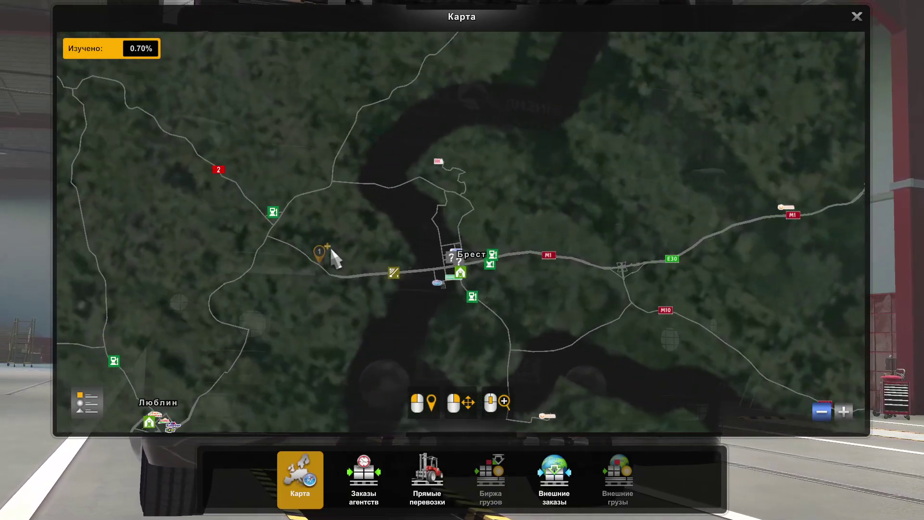
scroll(343, 219, "down", 5)
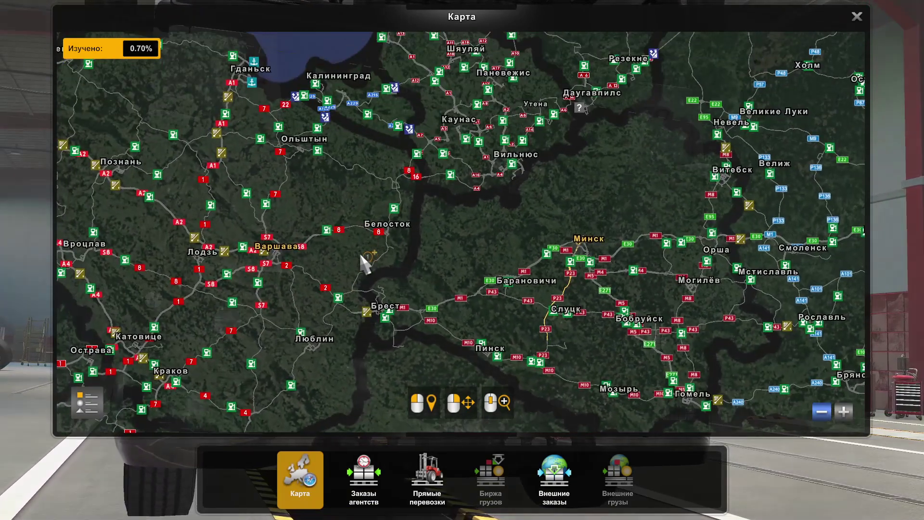
- Examine the map's road network from Minsk through Smolensk and Moscow, and north to Saint Petersburg
left_click_drag(477, 217, 268, 173)
left_click_drag(387, 152, 259, 118)
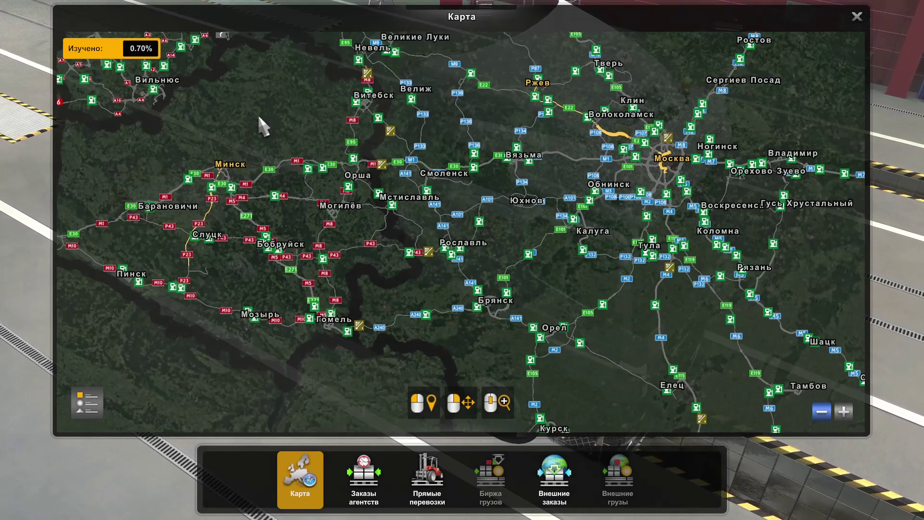
left_click_drag(436, 227, 441, 355)
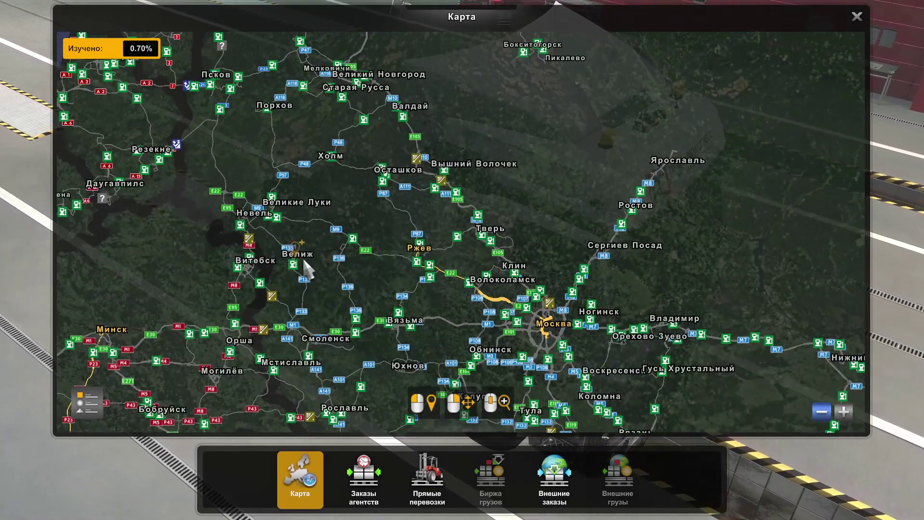
left_click_drag(304, 261, 458, 321)
left_click_drag(471, 245, 354, 314)
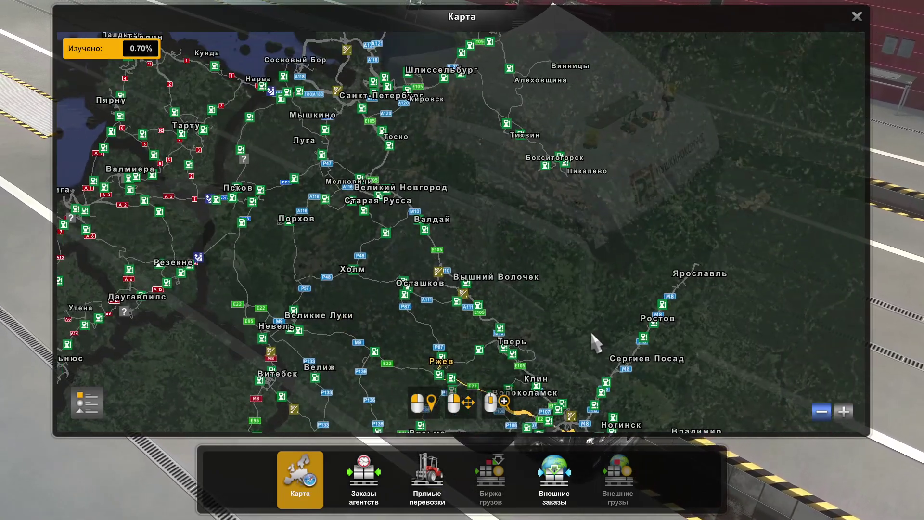
left_click_drag(378, 278, 396, 331)
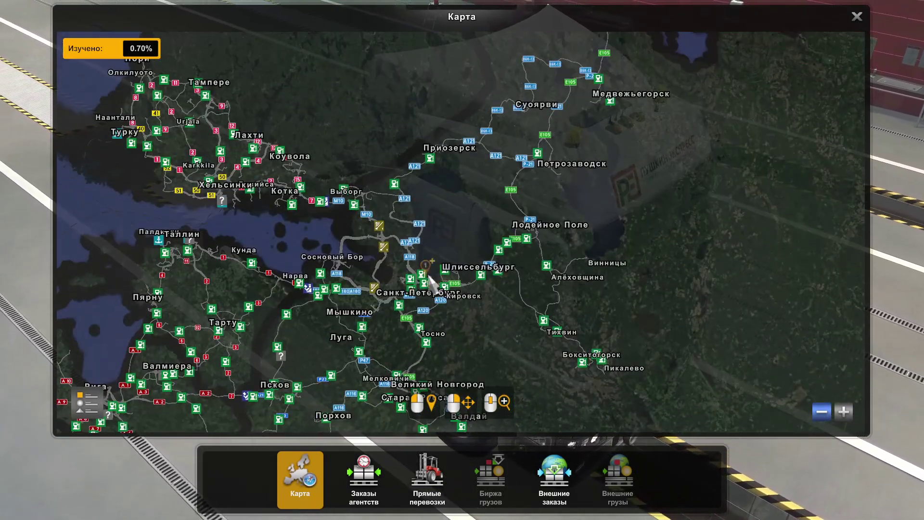
- Follow the northern route on the map from Petrozavodsk through Kem and Kandalaksha to Murmansk, and return to the Saint Petersburg area
left_click_drag(393, 299, 393, 384)
left_click_drag(429, 140, 433, 367)
left_click_drag(445, 269, 448, 324)
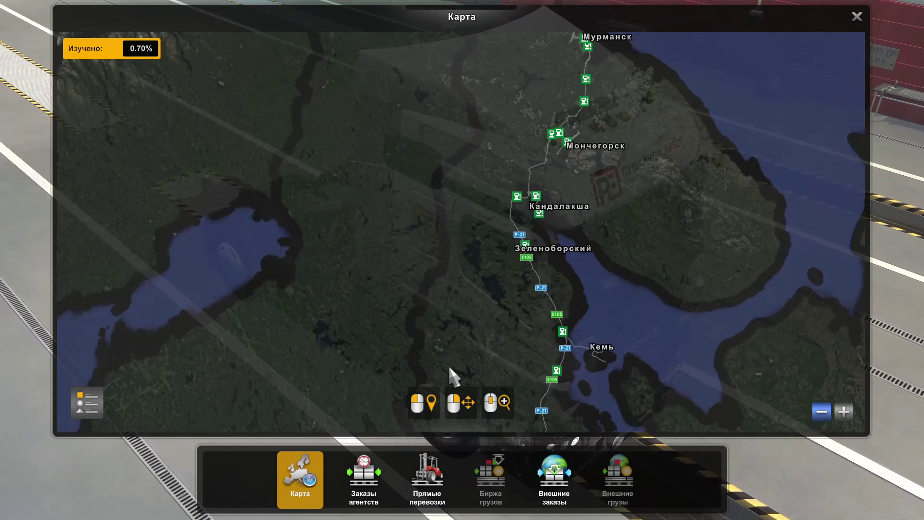
left_click_drag(438, 289, 436, 404)
left_click_drag(434, 367, 406, 148)
left_click_drag(491, 313, 464, 142)
left_click_drag(454, 289, 530, 165)
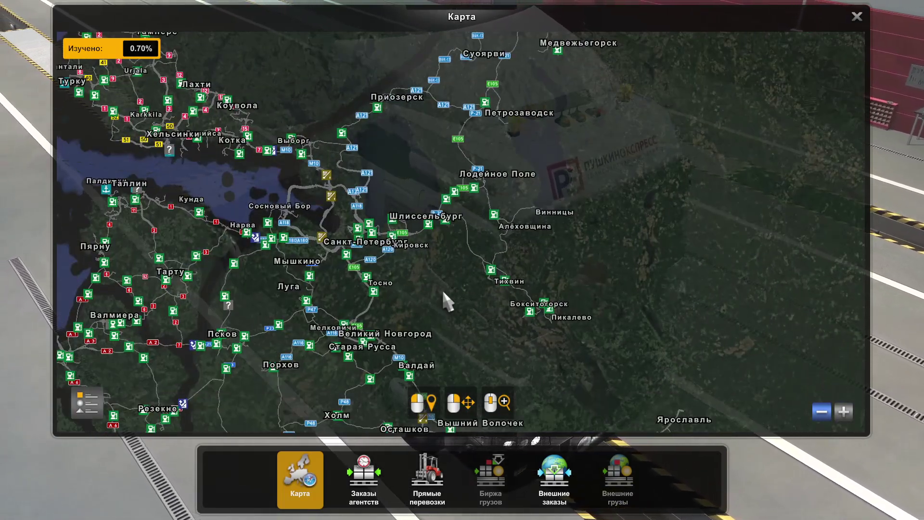
- Examine the Baltic and Finnish roads on the map and inspect the area between Narva, Myshkino, Luga and Saint Petersburg up close
left_click_drag(442, 287, 487, 173)
left_click_drag(288, 215, 481, 274)
left_click_drag(393, 220, 380, 274)
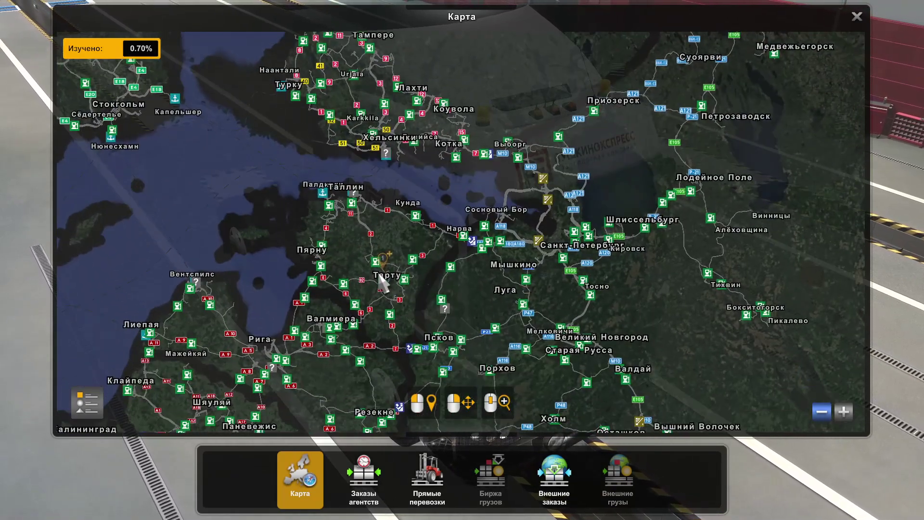
left_click_drag(402, 334, 390, 259)
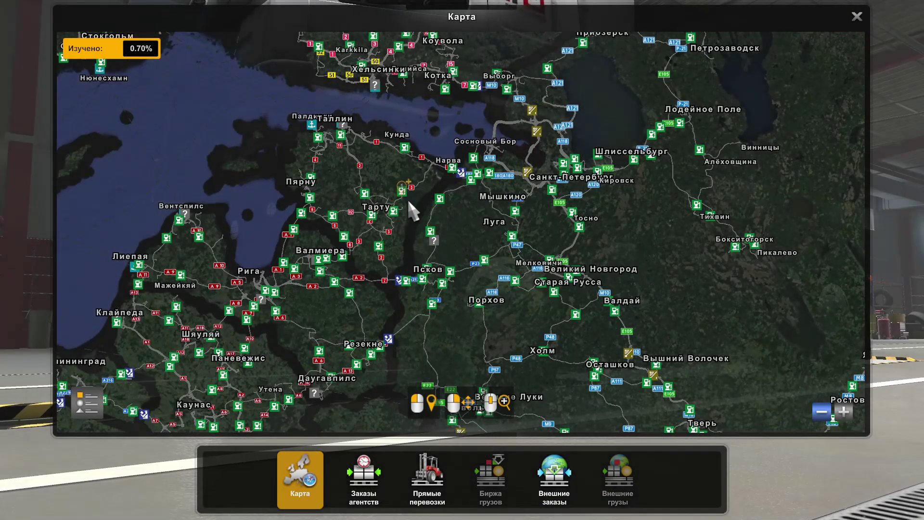
scroll(359, 266, "up", 2)
scroll(428, 268, "up", 2)
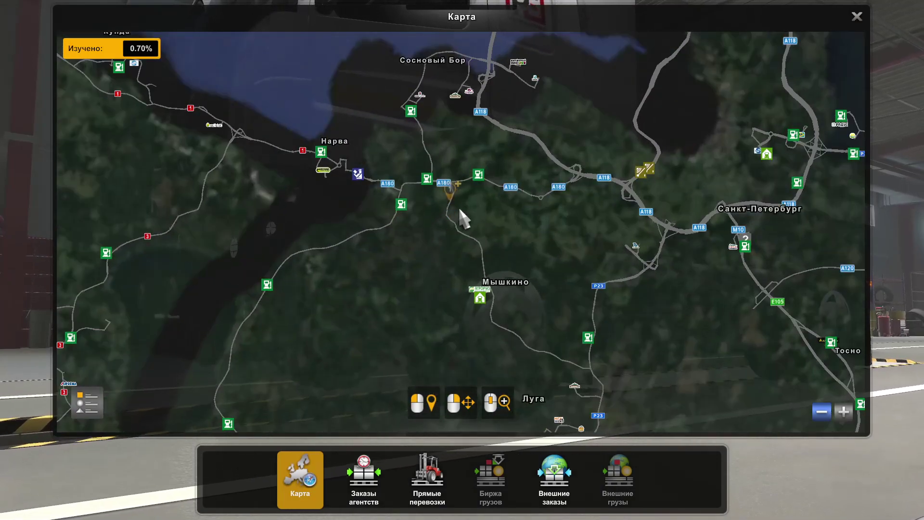
left_click_drag(553, 220, 314, 145)
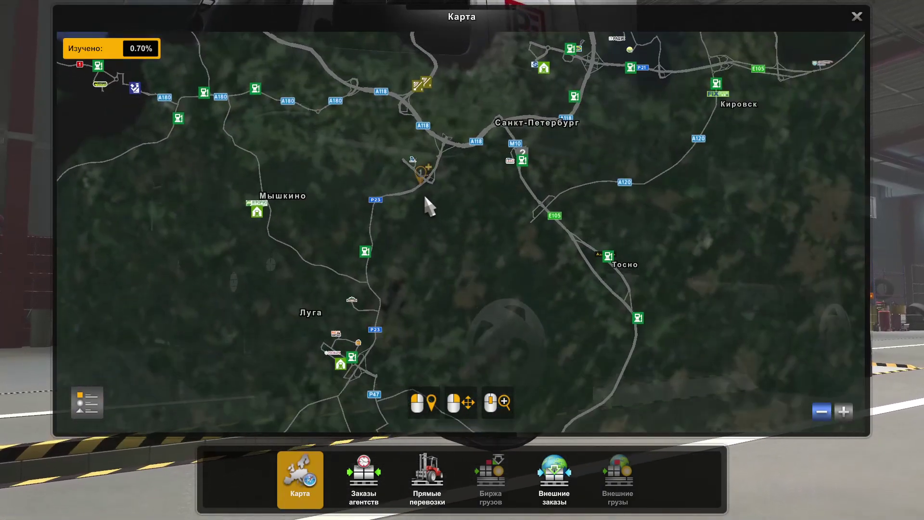
- View the wider map from Moscow southeast across the Volga region to Uralsk, Aktobe and the southern Urals
scroll(422, 193, "down", 3)
scroll(422, 194, "down", 4)
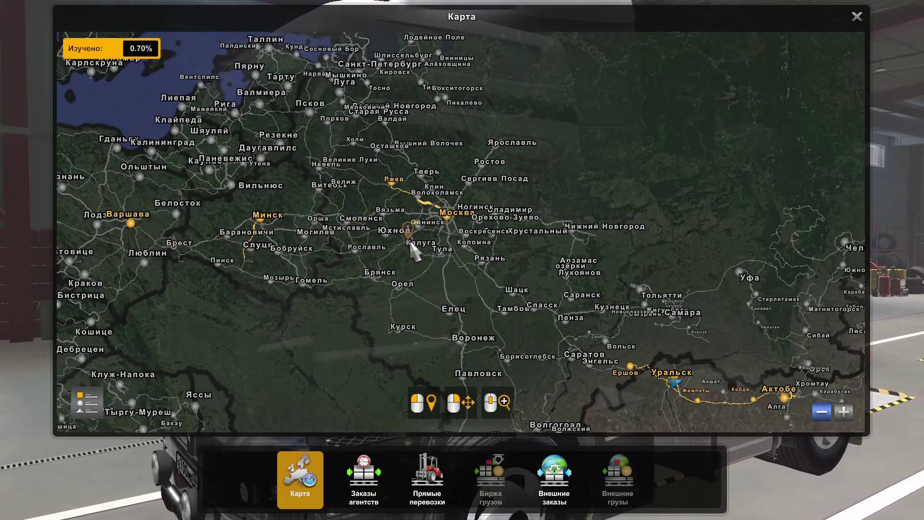
left_click_drag(412, 247, 215, 243)
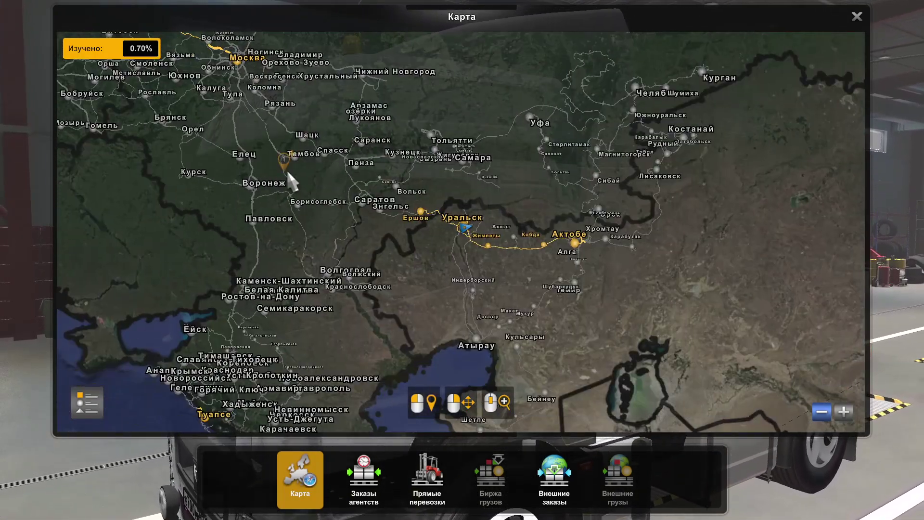